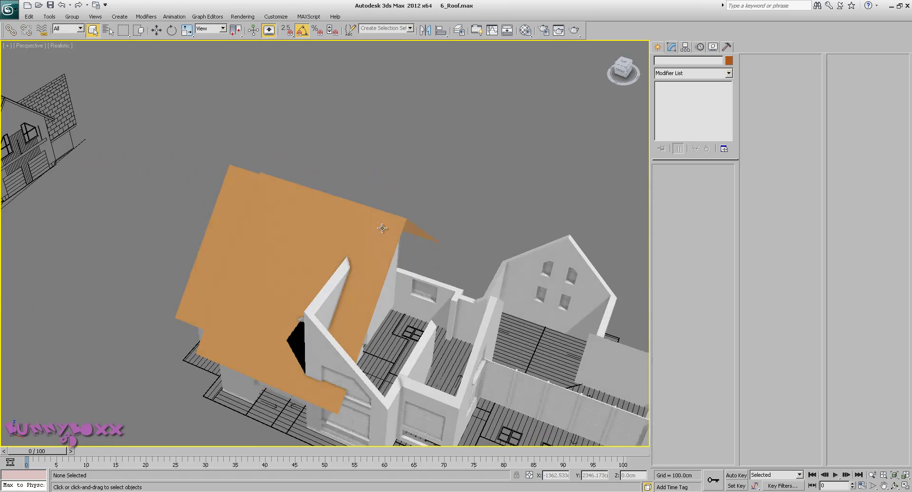
Show the model in a wireframe top view and open the main house roof for edge editing
key(t)
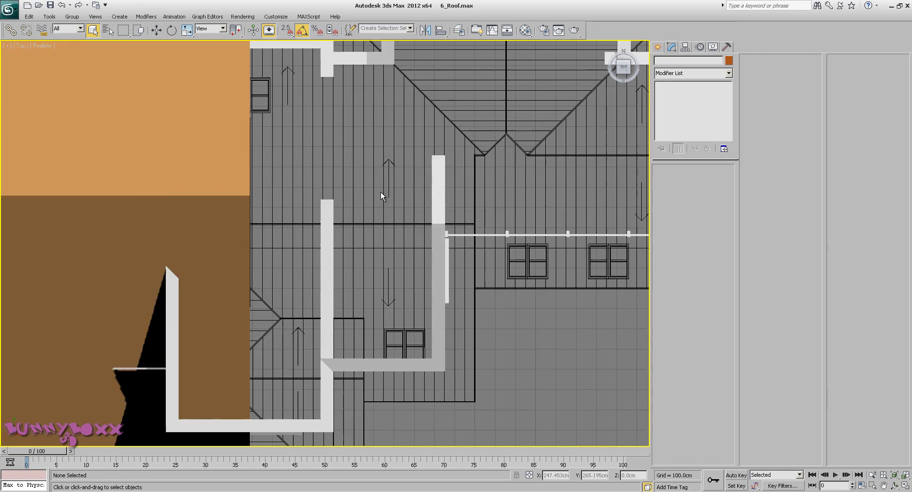
scroll(390, 209, down, 5)
key(F3)
scroll(366, 244, up, 2)
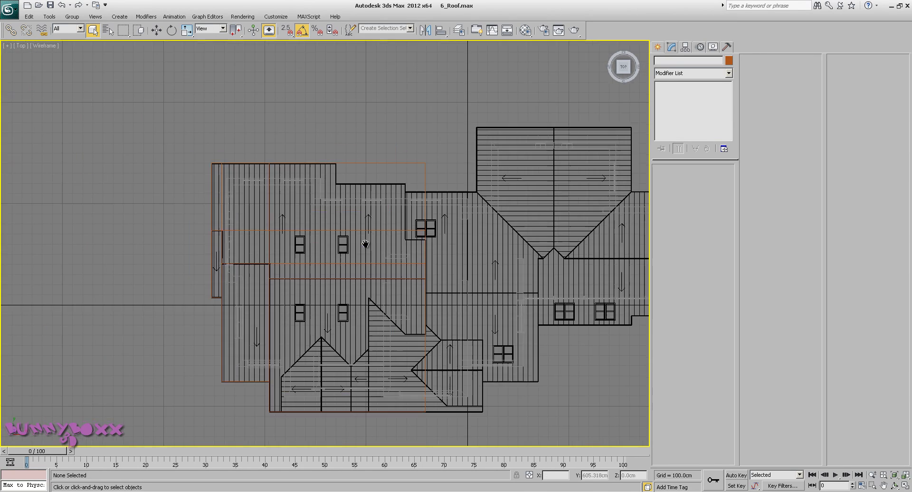
scroll(366, 243, up, 2)
click(389, 133)
middle_drag(392, 164, 326, 176)
click(681, 180)
Connect the edges across the roof's rear slope with one segment at slide -40, aligned with the first eave setback in the plan
middle_drag(250, 173, 244, 148)
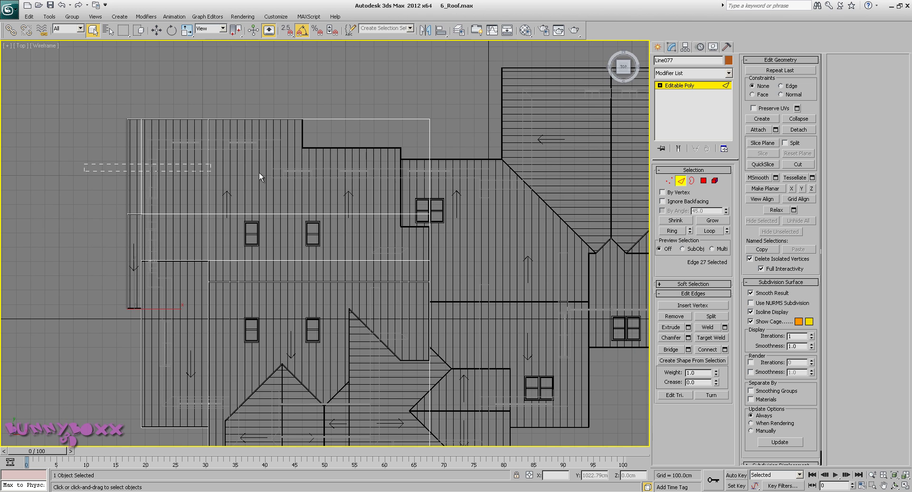
drag(392, 178, 491, 175)
right_click(460, 129)
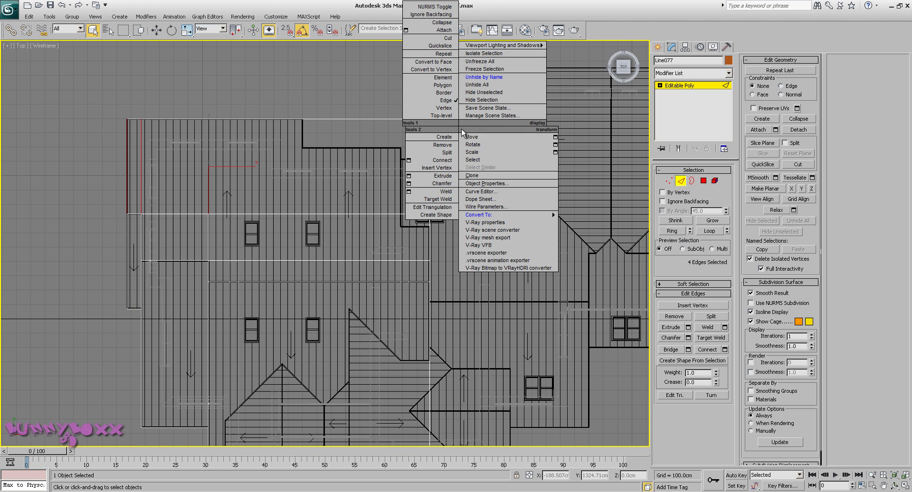
click(408, 160)
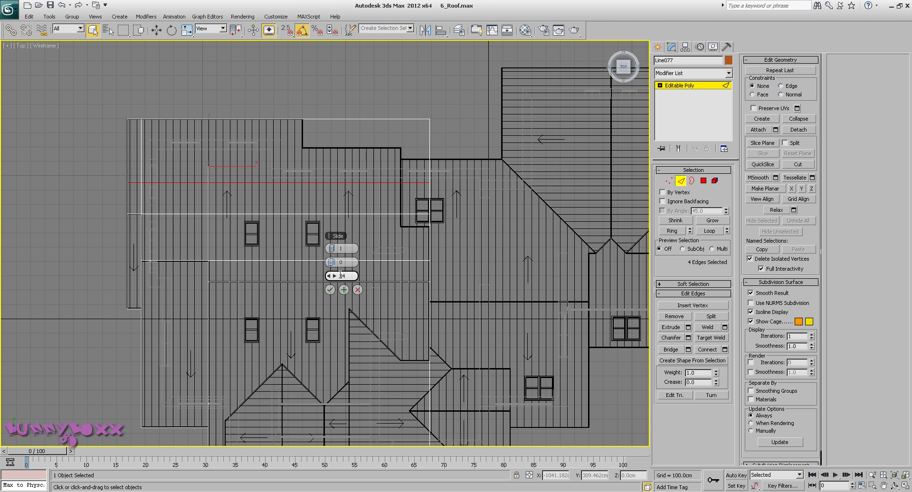
drag(266, 278, 196, 271)
click(331, 289)
middle_drag(342, 158, 322, 181)
scroll(322, 181, up, 3)
scroll(319, 176, down, 5)
scroll(290, 124, up, 2)
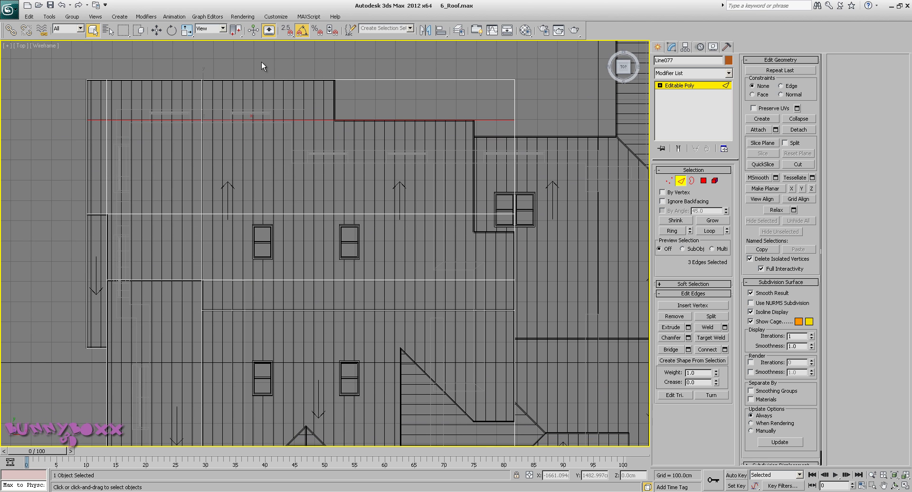
click(262, 339)
Connect the roof's lengthwise edges with one segment at slide 15, aligned with the first step in the rear eave
scroll(287, 218, down, 6)
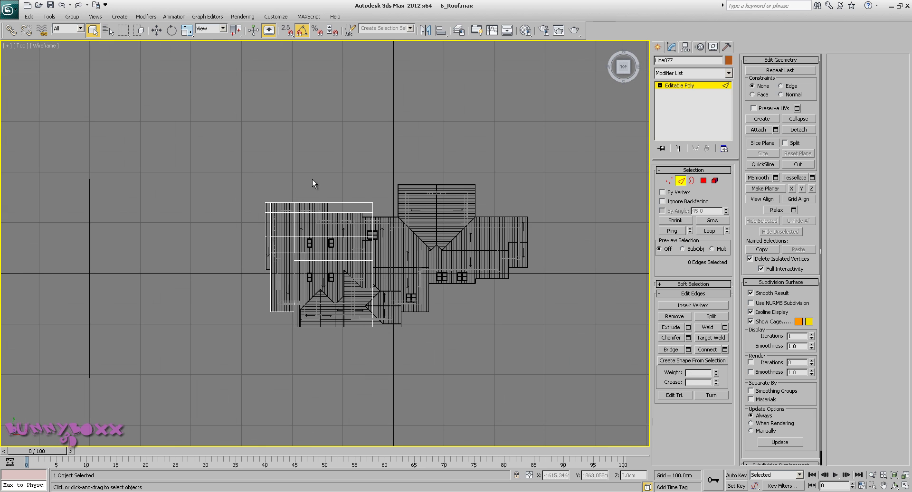
drag(343, 379, 344, 379)
scroll(340, 273, up, 6)
right_click(355, 162)
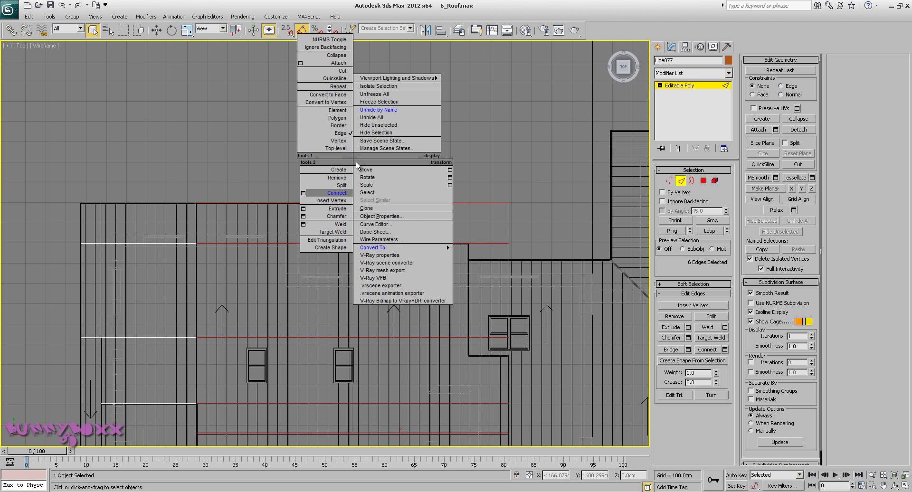
click(303, 192)
middle_drag(337, 212, 358, 183)
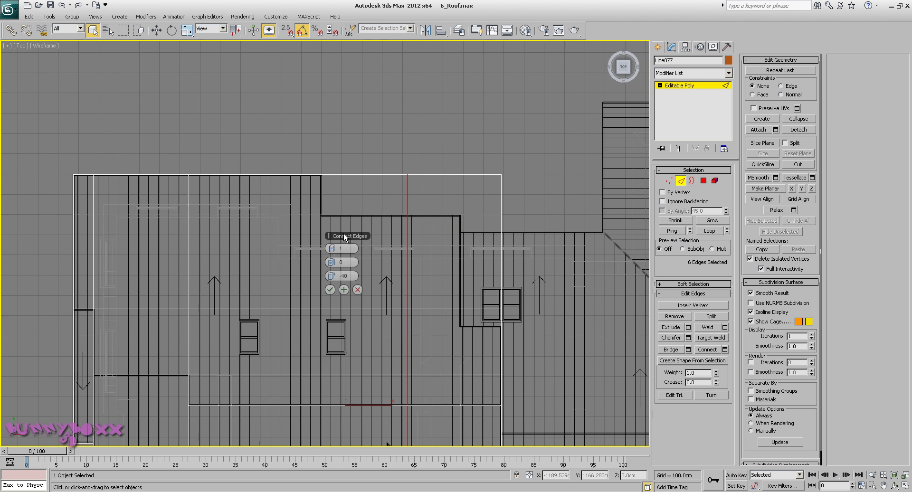
drag(337, 278, 440, 264)
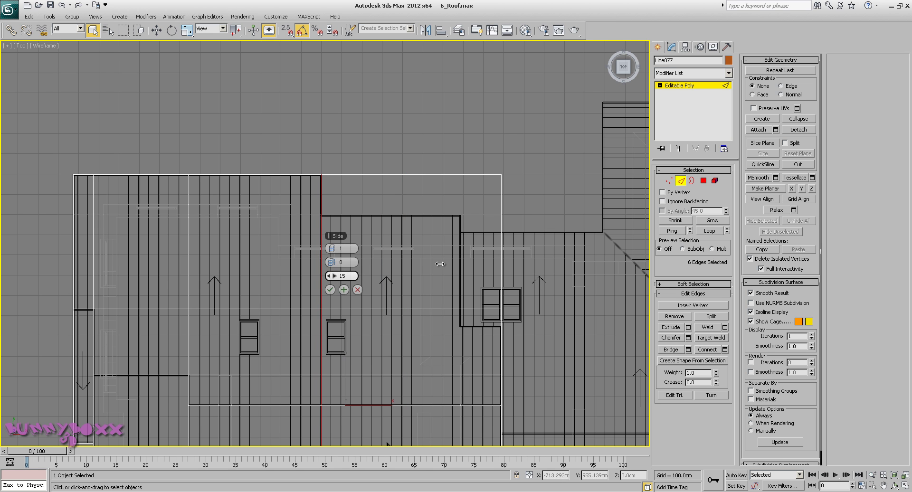
click(331, 290)
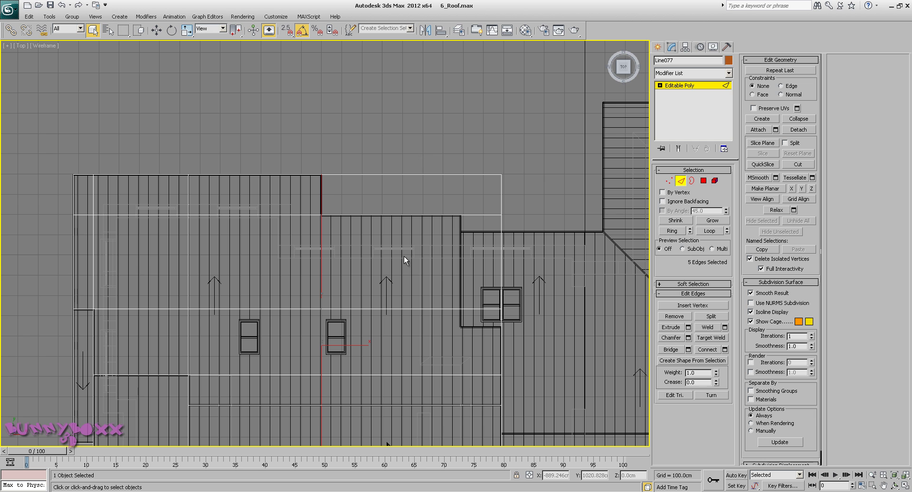
Connect the remaining lengthwise edges at the roof's right end with one segment at slide -55, aligned with the second eave step
scroll(404, 267, down, 5)
drag(351, 407, 350, 404)
right_click(350, 404)
click(300, 380)
scroll(306, 259, up, 5)
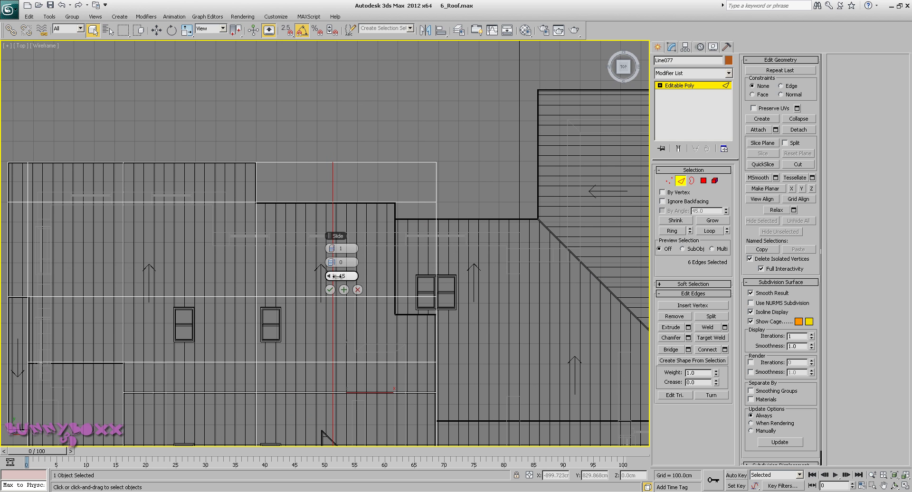
drag(338, 276, 203, 282)
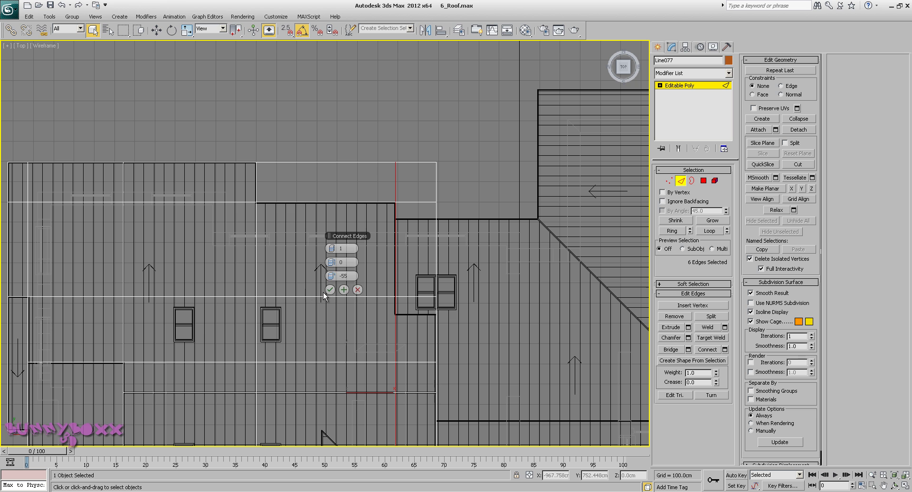
click(329, 289)
Connect the seven edges just behind the ridge with one segment at slide 45, aligned with the inner edge of the plan's notch
middle_drag(356, 204, 365, 142)
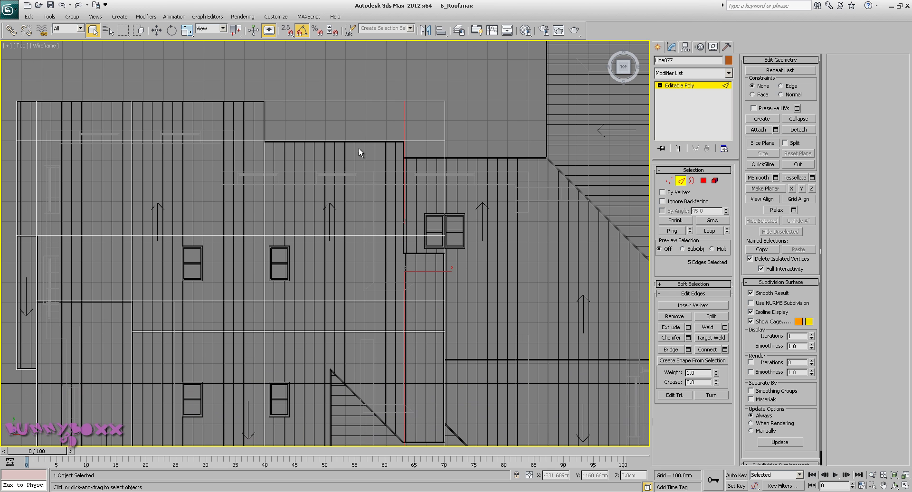
middle_drag(384, 230, 409, 182)
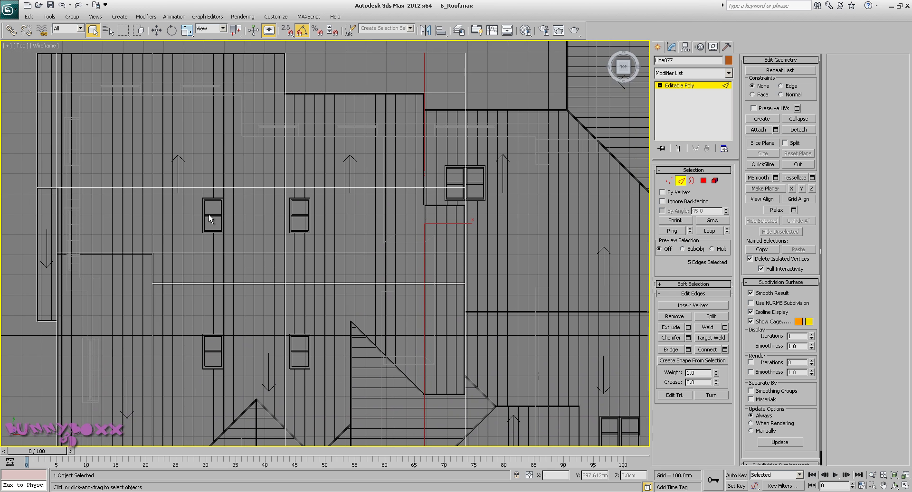
drag(23, 218, 486, 210)
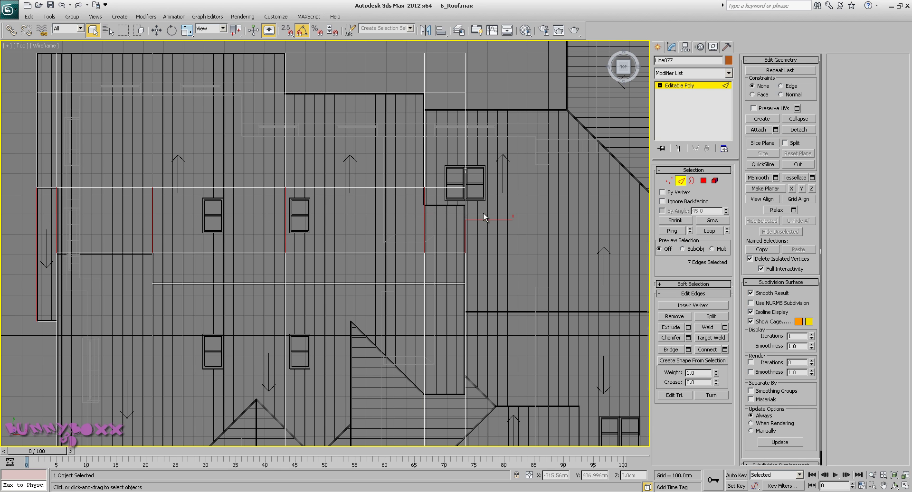
right_click(405, 223)
click(355, 257)
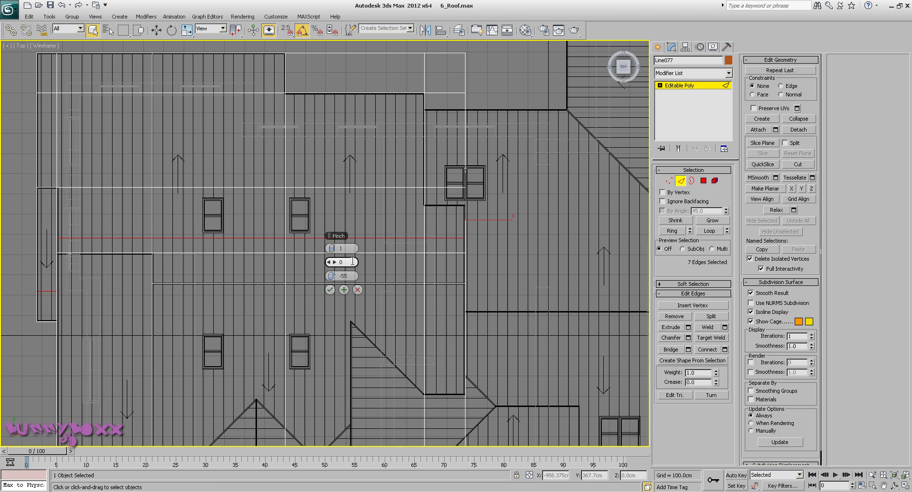
drag(335, 274, 417, 266)
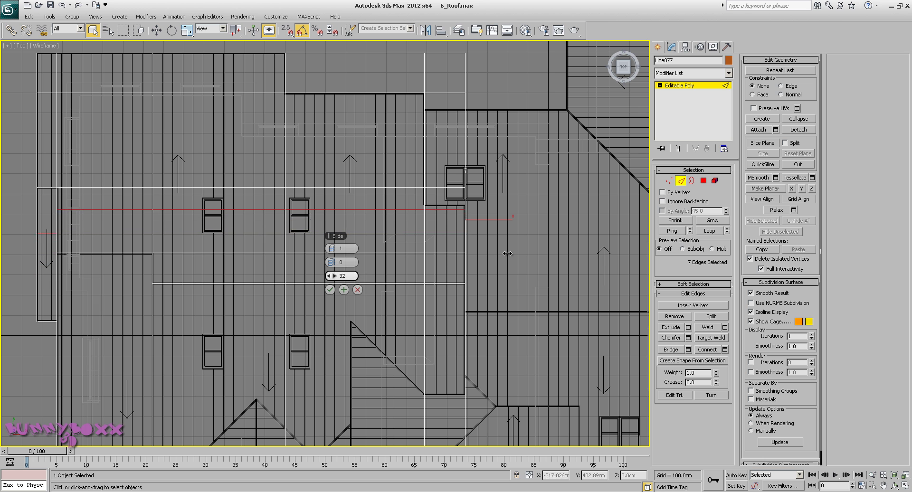
drag(513, 252, 521, 252)
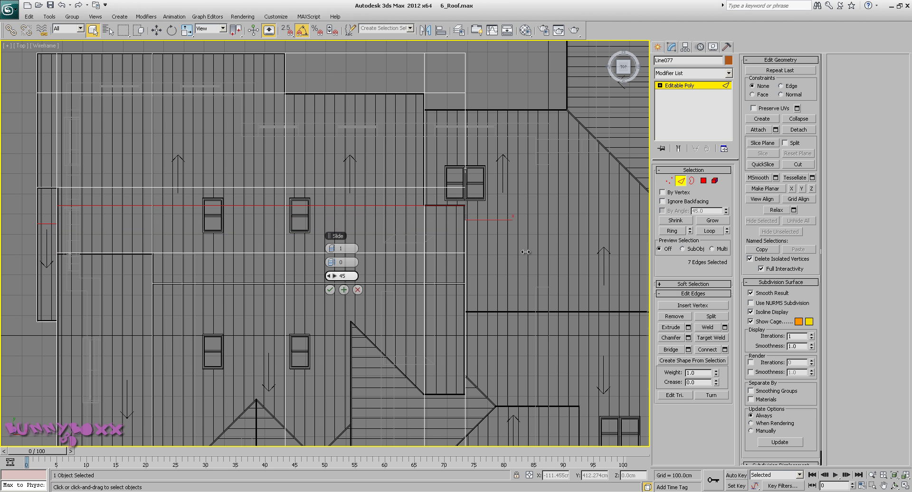
middle_drag(451, 254, 441, 293)
middle_drag(411, 171, 411, 228)
scroll(411, 228, down, 2)
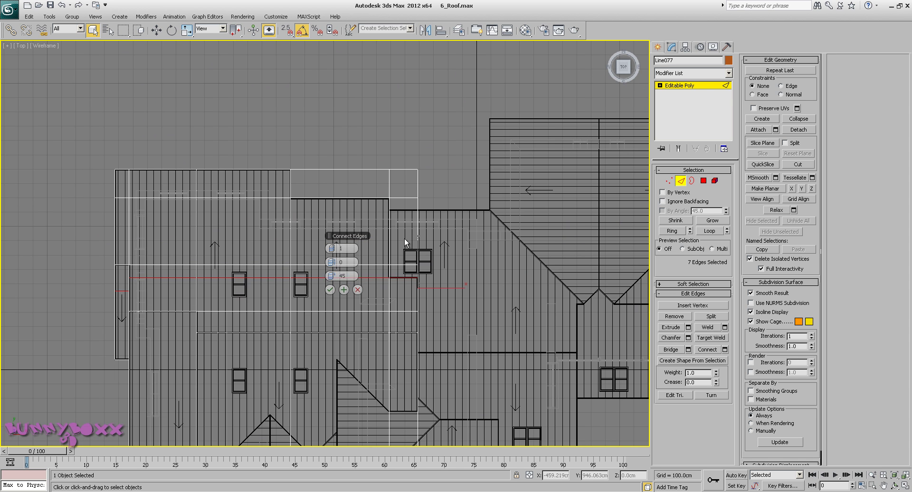
click(331, 289)
middle_drag(443, 172, 397, 168)
click(423, 148)
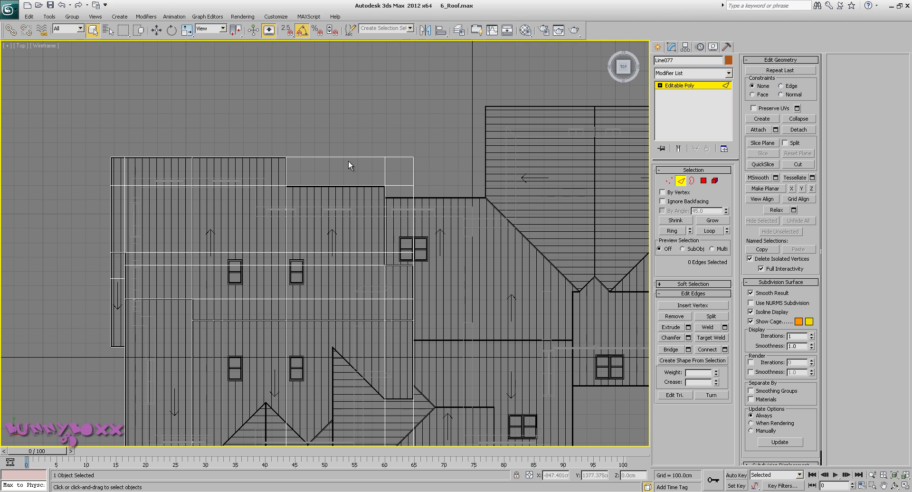
Connect the six rear-slope edges with one segment at slide 65, aligned with the eave line of the adjoining roof
mouse_move(318, 184)
middle_down()
mouse_move(319, 163)
mouse_move(309, 176)
middle_up()
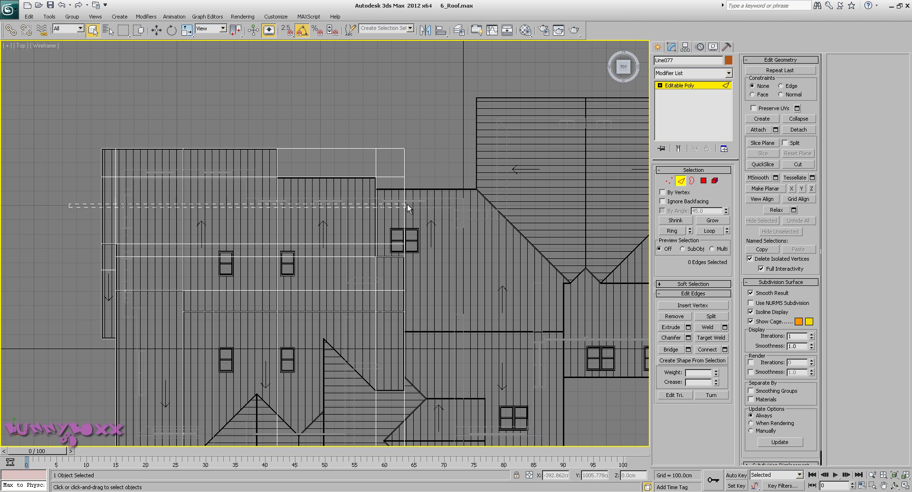
drag(409, 206, 421, 205)
right_click(425, 163)
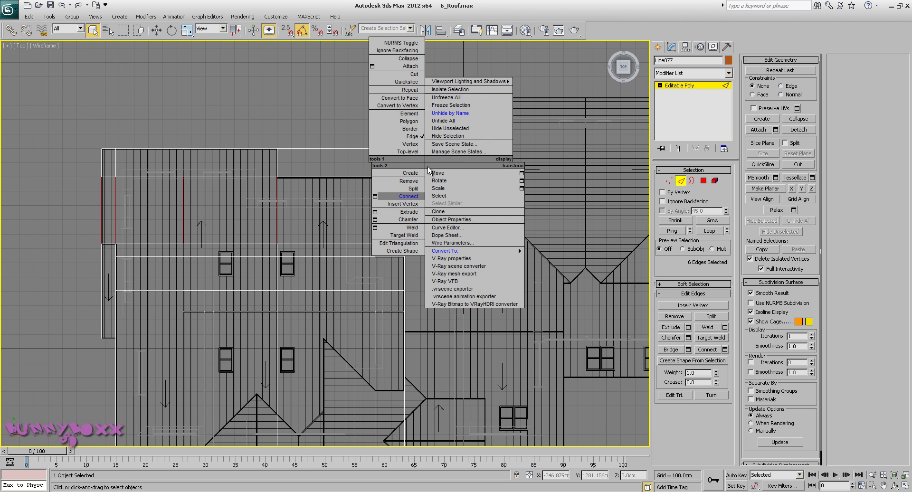
click(375, 196)
scroll(335, 280, up, 5)
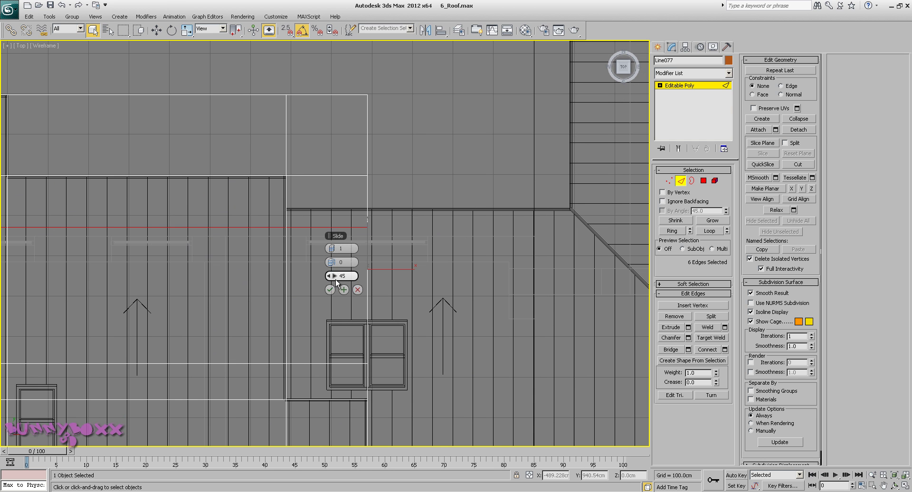
drag(335, 279, 375, 265)
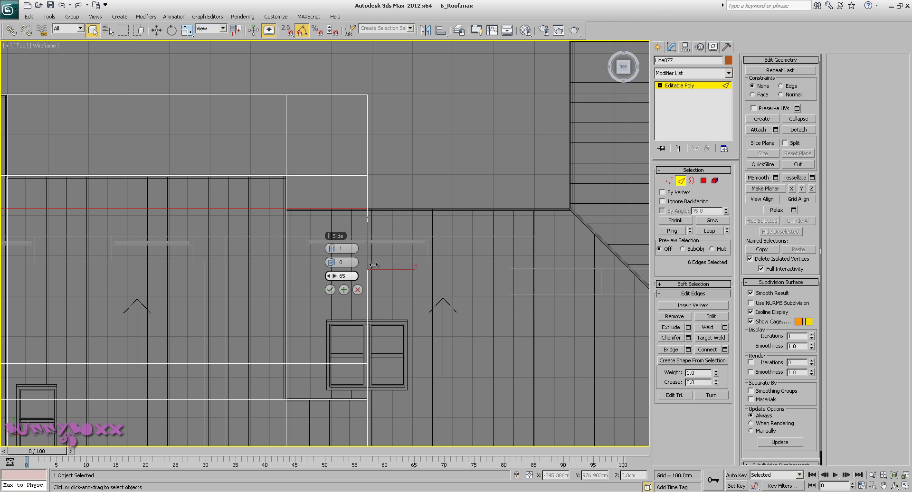
click(329, 289)
Delete the roof polygons that project beyond the stepped rear eave at the right end of the plan
scroll(450, 204, down, 6)
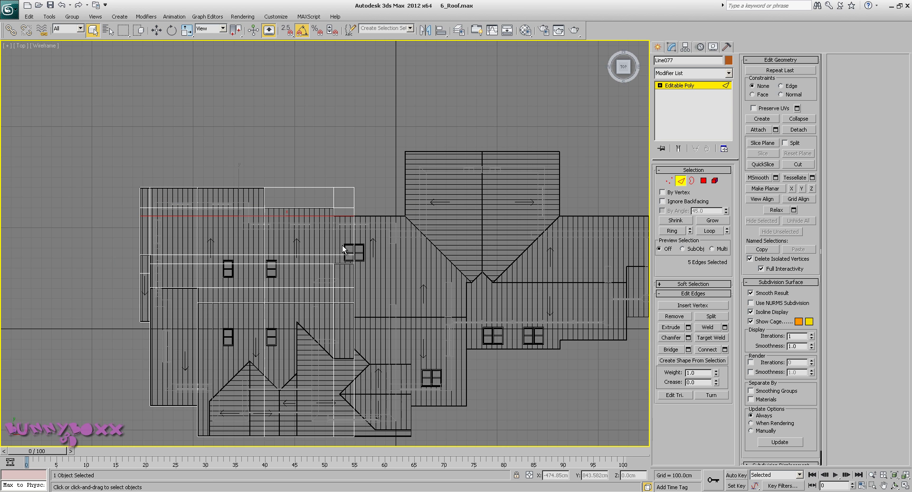
middle_drag(337, 242, 337, 147)
scroll(338, 147, up, 4)
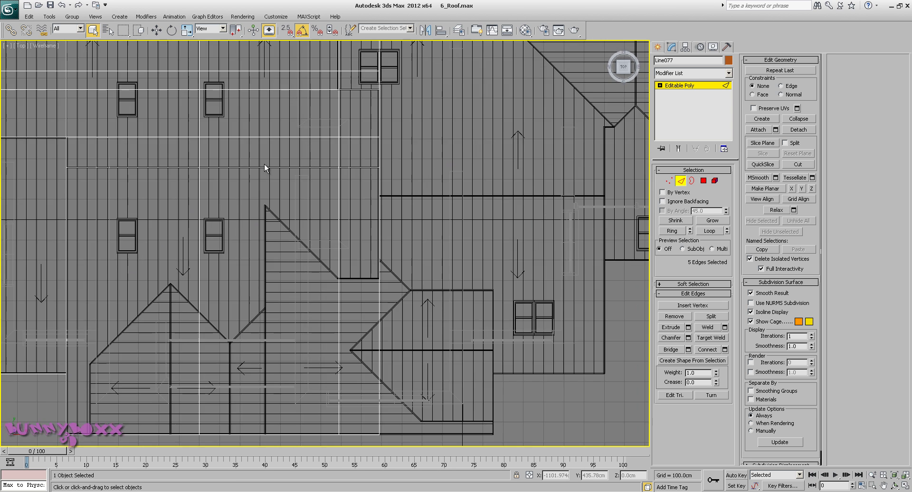
middle_drag(298, 240, 427, 296)
scroll(430, 292, down, 3)
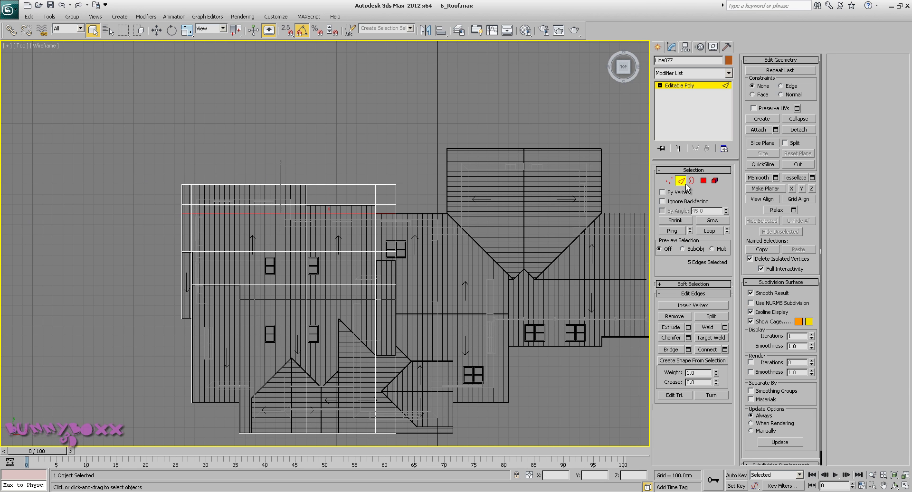
click(691, 181)
click(703, 182)
middle_drag(493, 193, 499, 172)
drag(349, 177, 341, 178)
key(Delete)
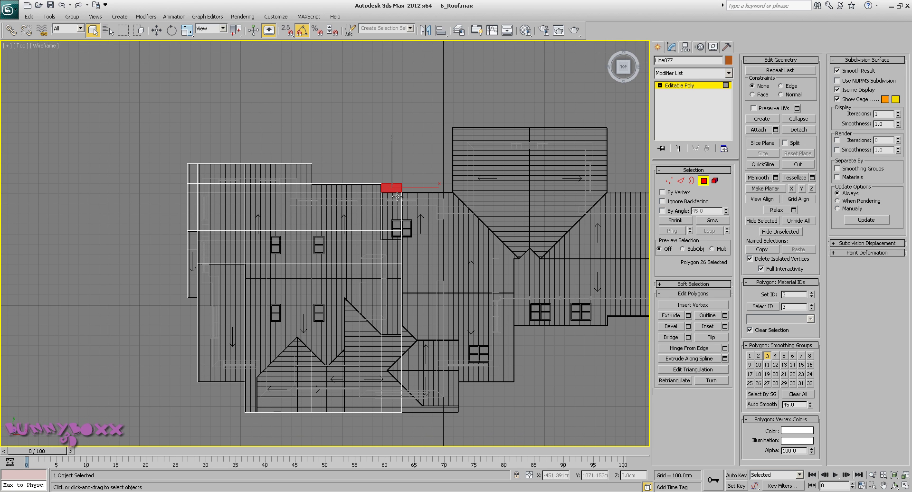
Delete the remaining roof polygons covering the notch beside the double skylight on the rear slope
scroll(397, 196, up, 5)
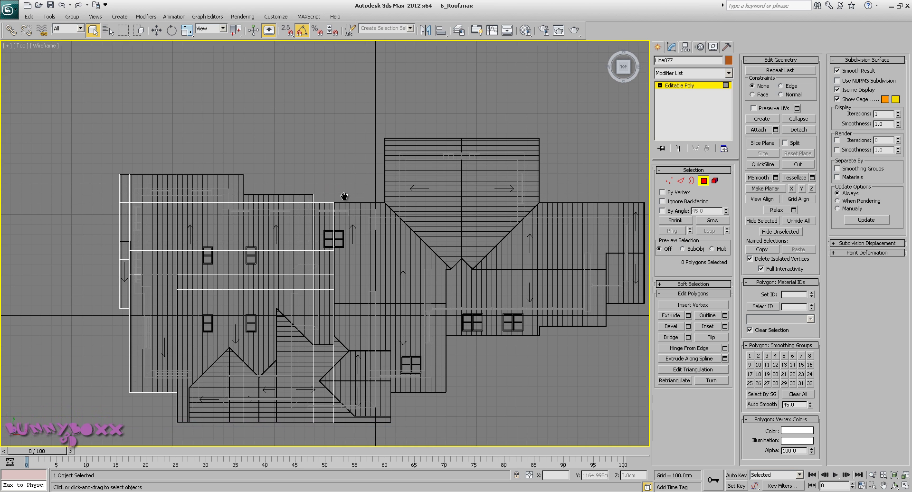
scroll(380, 141, down, 2)
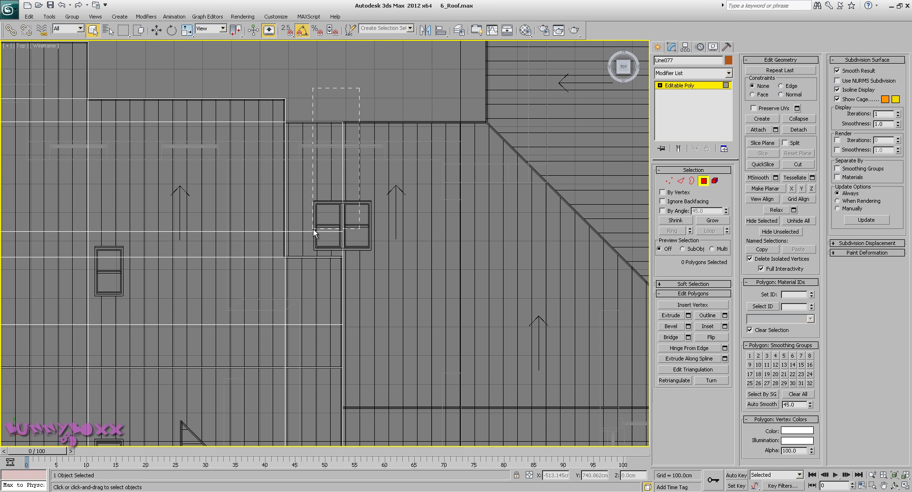
drag(310, 231, 309, 237)
key(Delete)
middle_drag(311, 233, 358, 252)
scroll(351, 226, down, 4)
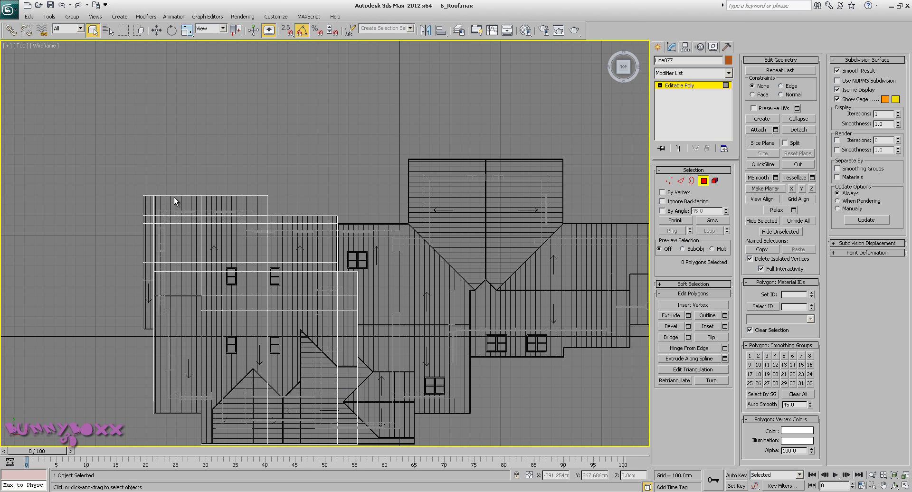
Examine the trimmed roof from several sides in a shaded perspective view
key(p)
key(F3)
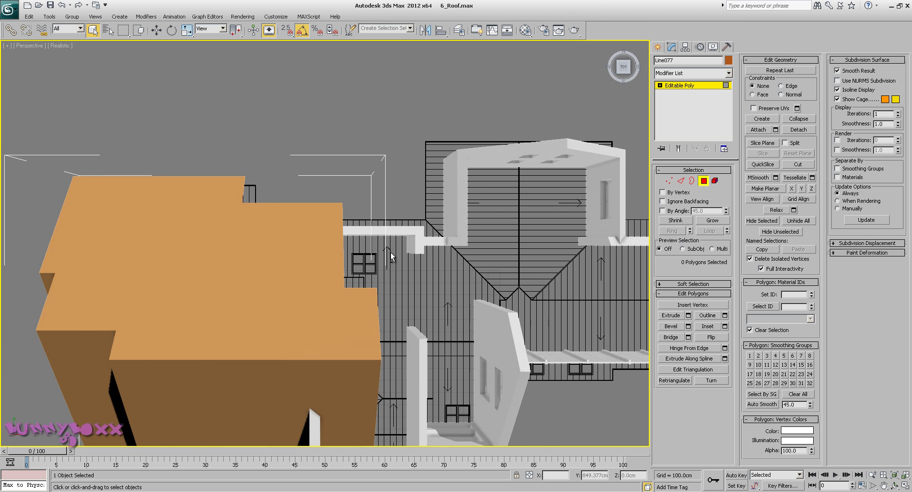
mouse_move(358, 246)
alt+middle_down()
mouse_move(335, 213)
mouse_move(402, 261)
mouse_move(298, 225)
mouse_move(324, 209)
mouse_move(226, 234)
mouse_move(98, 241)
mouse_move(100, 227)
mouse_move(114, 238)
mouse_move(152, 210)
alt+middle_up()
scroll(402, 261, down, 3)
scroll(153, 210, up, 3)
alt+middle_drag(207, 215, 264, 152)
scroll(230, 189, down, 3)
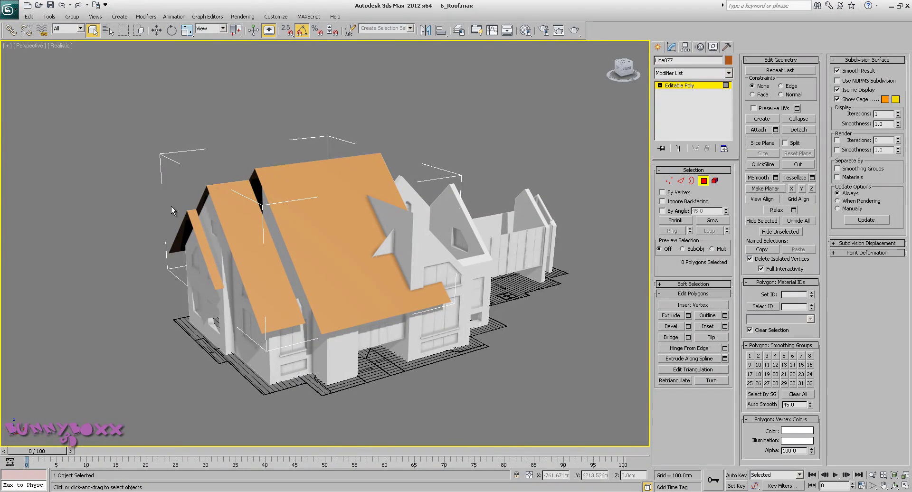
alt+middle_drag(363, 173, 224, 172)
right_click(223, 172)
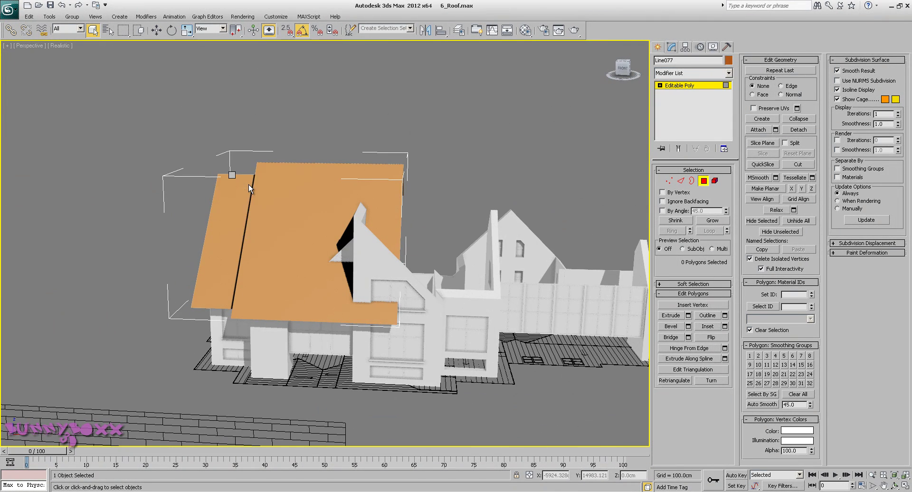
Show the roof in the front view and set the viewport shading to Shaded
click(248, 185)
scroll(265, 187, down, 8)
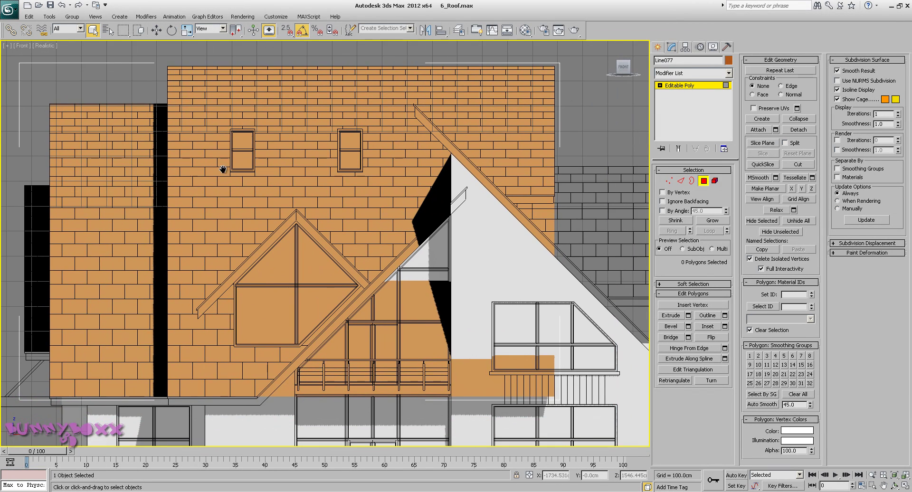
scroll(241, 176, up, 3)
scroll(240, 176, down, 3)
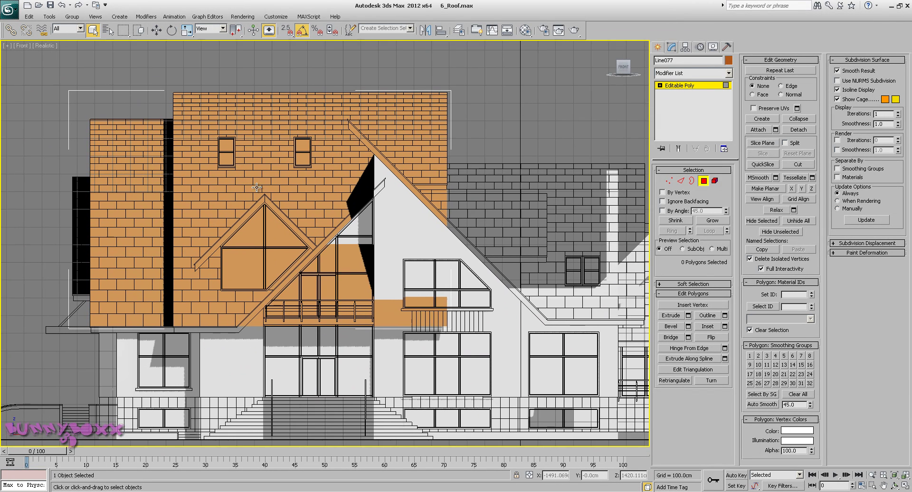
click(45, 45)
click(48, 59)
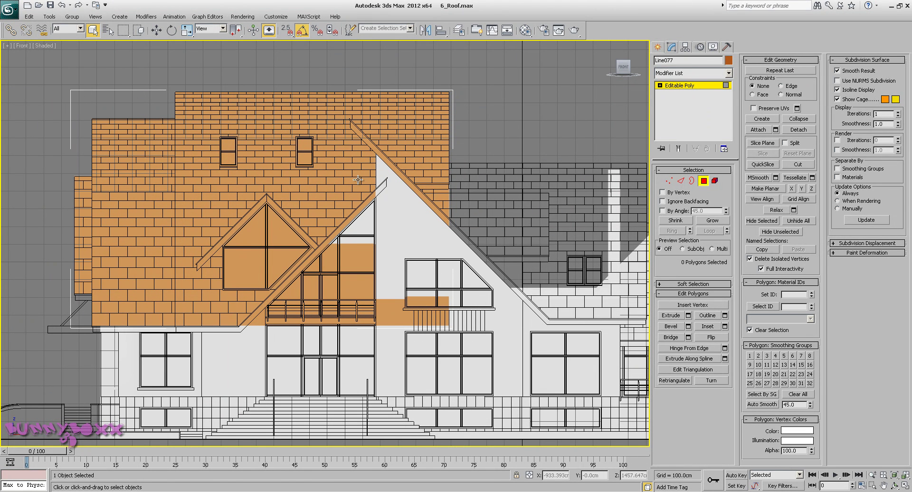
middle_drag(327, 201, 307, 182)
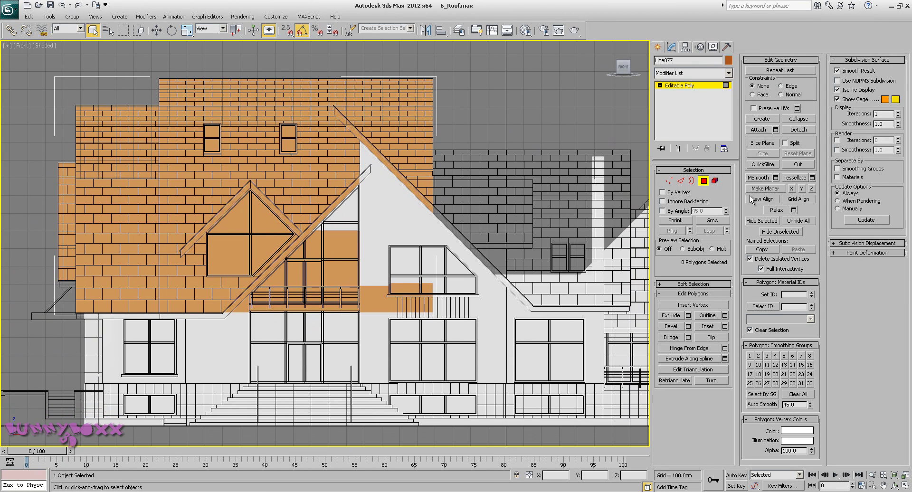
click(704, 181)
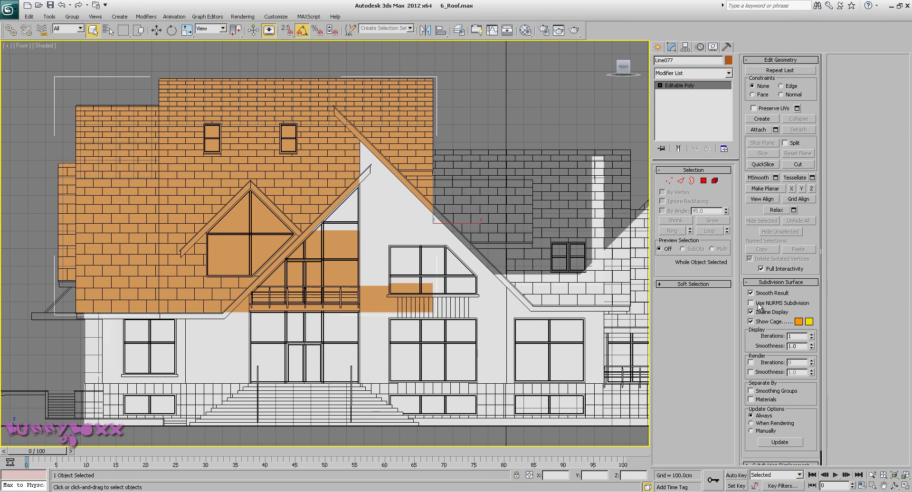
click(705, 181)
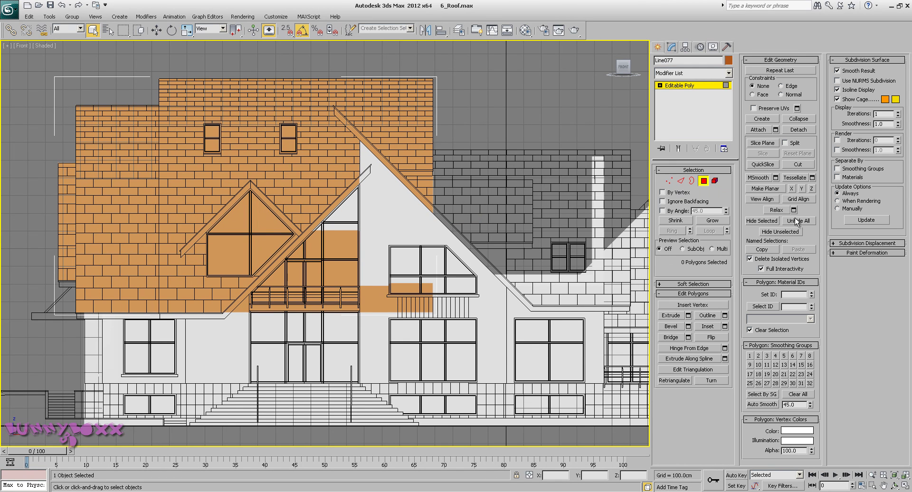
click(762, 143)
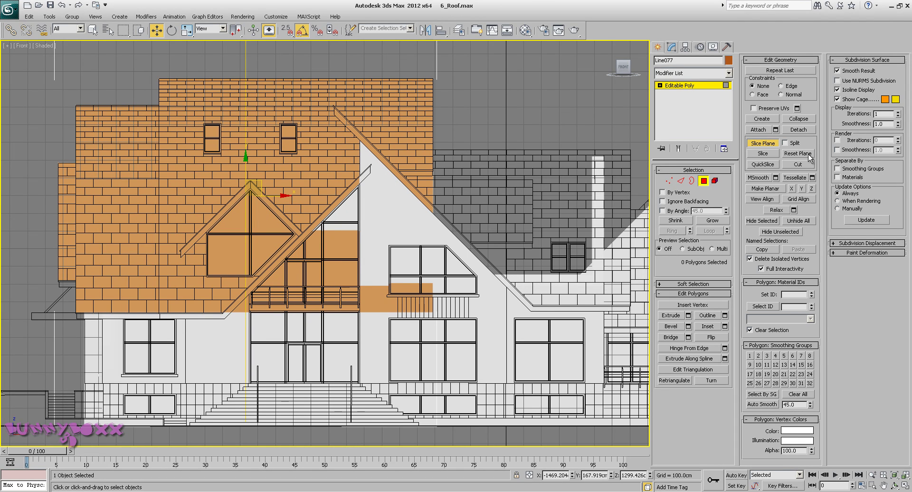
click(761, 141)
Start a slice plane at vertex level, tilt it diagonally and shift it towards the front gable's sloping edge in the front view
click(669, 181)
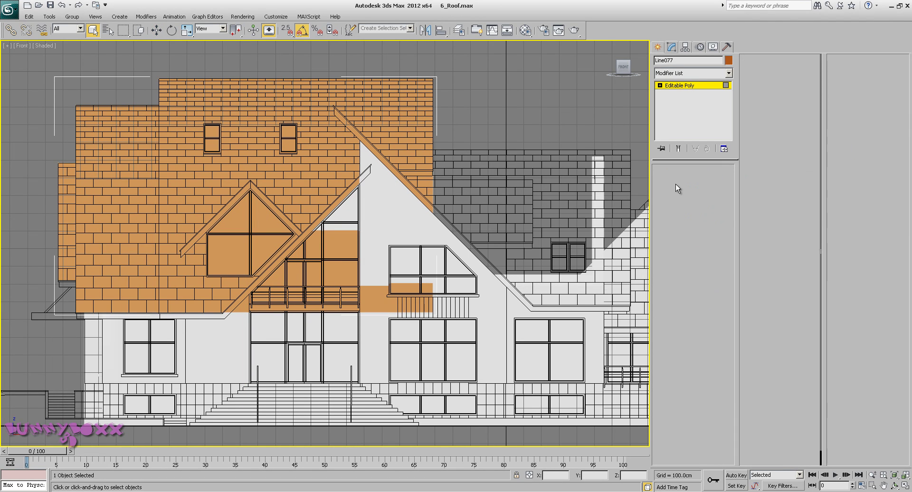
middle_drag(484, 162, 481, 173)
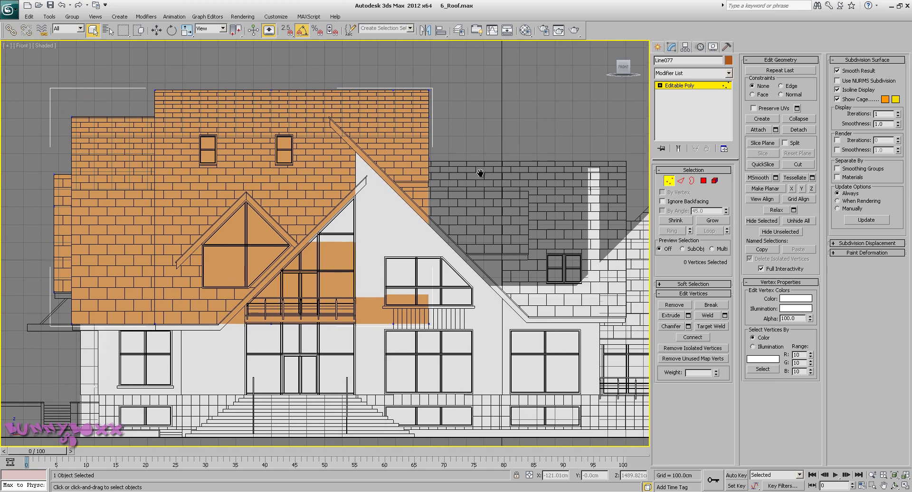
click(762, 143)
middle_drag(410, 149, 447, 172)
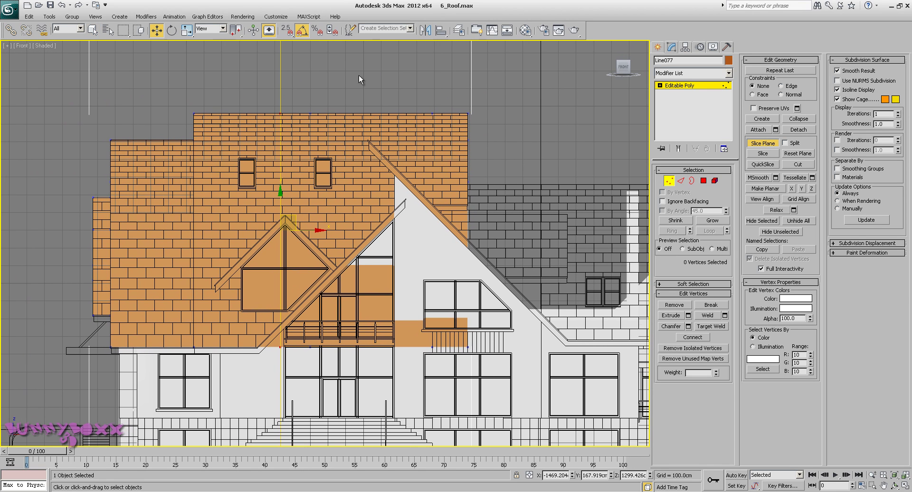
middle_drag(409, 182, 402, 186)
key(e)
drag(295, 204, 311, 212)
middle_drag(362, 219, 363, 217)
key(w)
drag(289, 215, 344, 238)
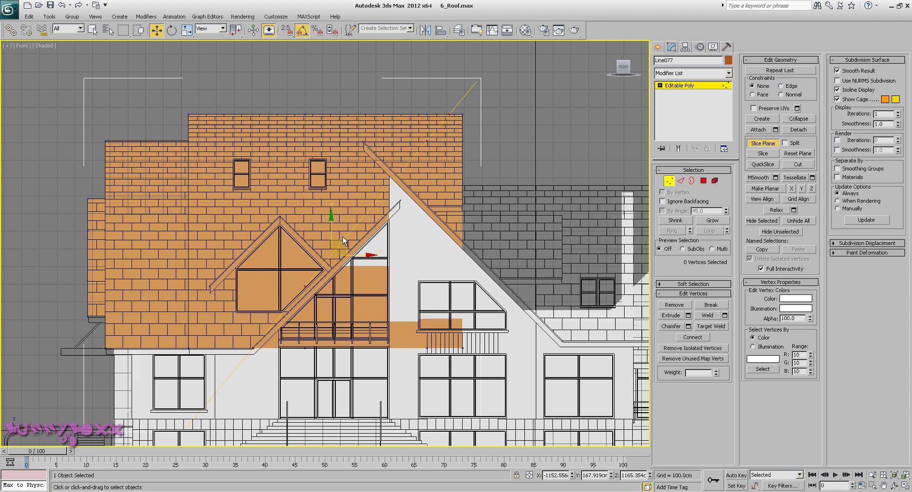
Fine-tune the slice plane's angle and position along the front gable's sloping edge and slice the roof there
scroll(345, 239, up, 4)
key(e)
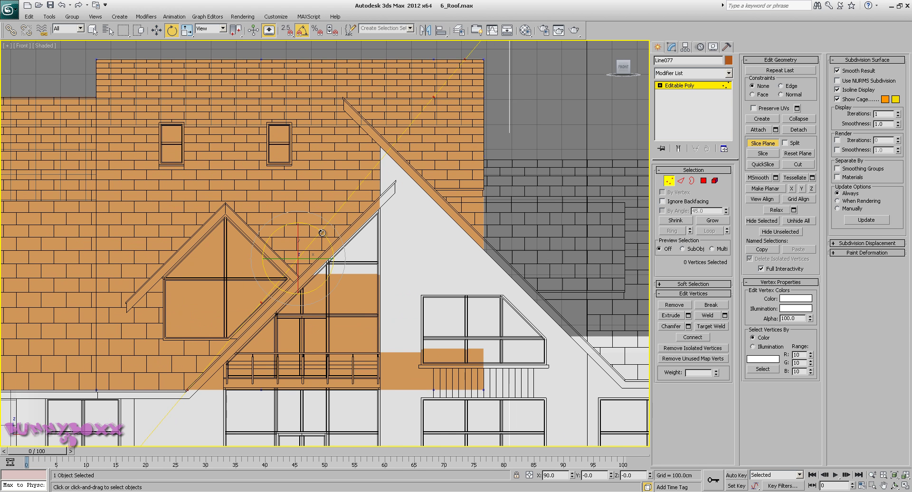
drag(322, 233, 324, 233)
scroll(374, 191, up, 12)
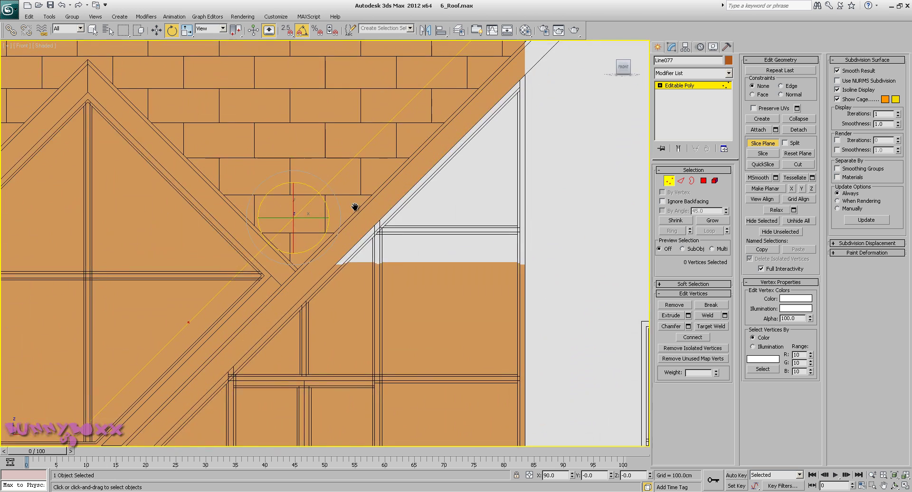
key(w)
drag(340, 184, 375, 207)
middle_drag(405, 169, 232, 310)
middle_drag(427, 141, 270, 323)
scroll(269, 323, down, 15)
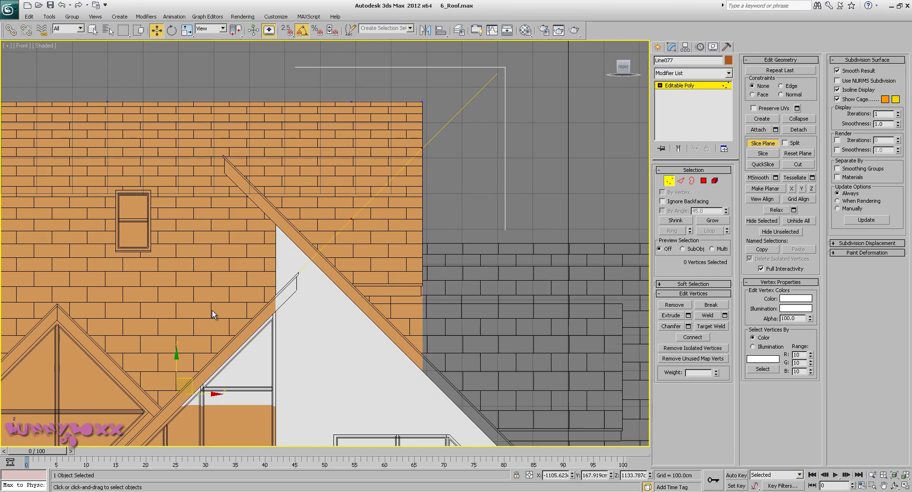
scroll(353, 214, up, 11)
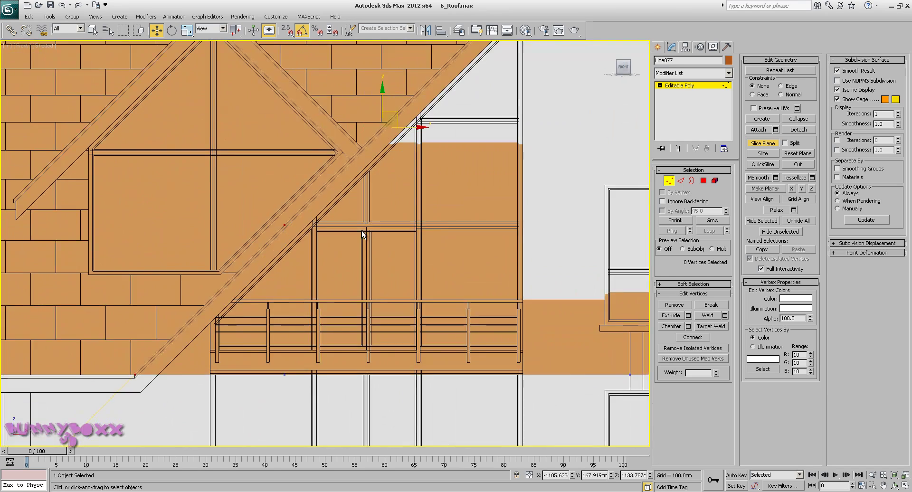
middle_drag(412, 183, 396, 166)
scroll(396, 167, down, 12)
middle_drag(408, 227, 406, 233)
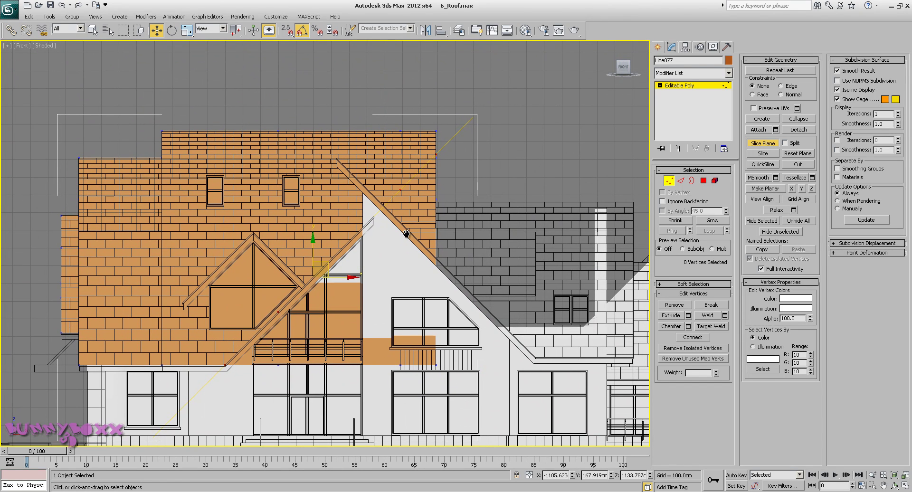
click(754, 155)
Switch to the top view, turn on edged faces and display the viewport in wireframe
mouse_move(464, 191)
middle_down()
mouse_move(464, 212)
mouse_move(467, 198)
middle_up()
key(v)
click(479, 219)
middle_drag(372, 152, 534, 158)
scroll(534, 158, down, 2)
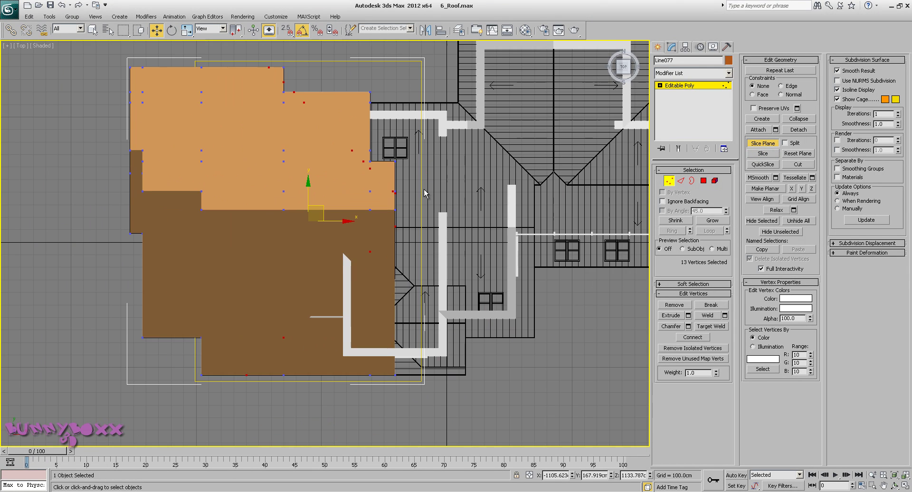
click(42, 46)
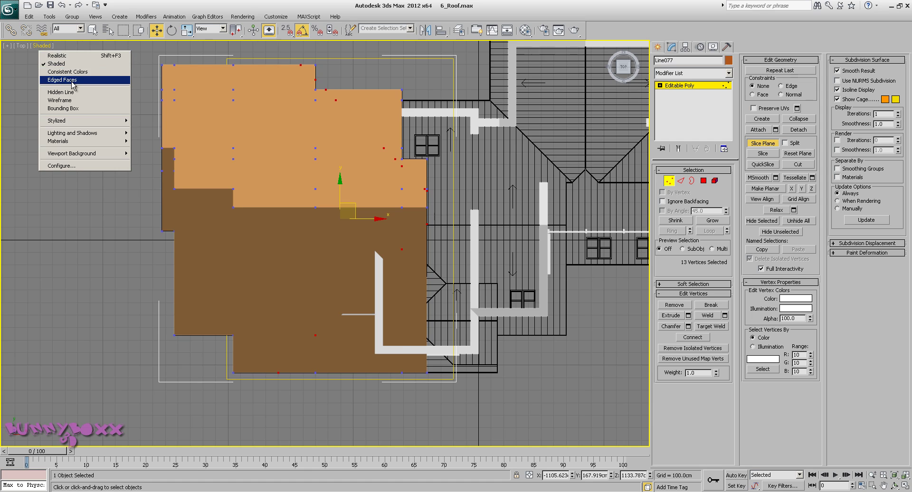
click(61, 80)
mouse_move(309, 165)
middle_down()
mouse_move(280, 188)
mouse_move(314, 161)
middle_up()
middle_drag(393, 178, 331, 145)
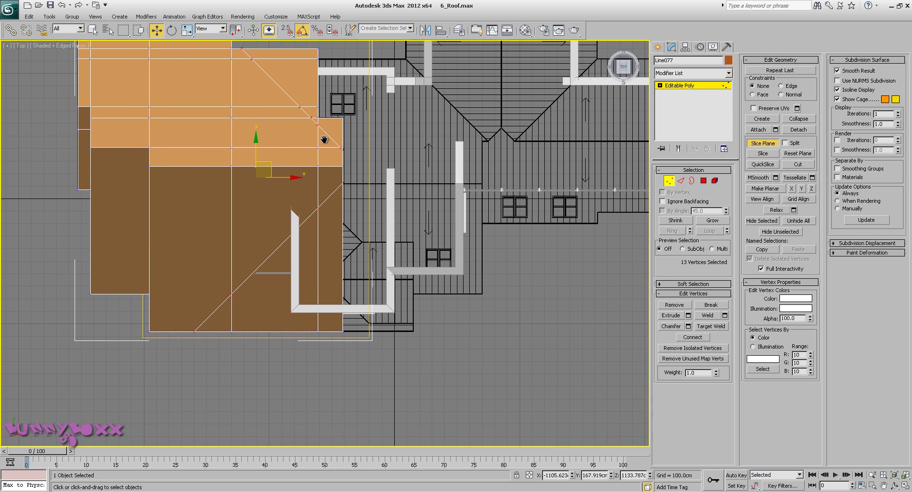
middle_drag(324, 139, 350, 190)
key(F3)
Examine how the diagonal cuts line up with the gable valleys and eave lines of the roof plan
scroll(345, 242, up, 2)
scroll(347, 242, up, 2)
middle_drag(354, 253, 405, 167)
scroll(405, 167, down, 2)
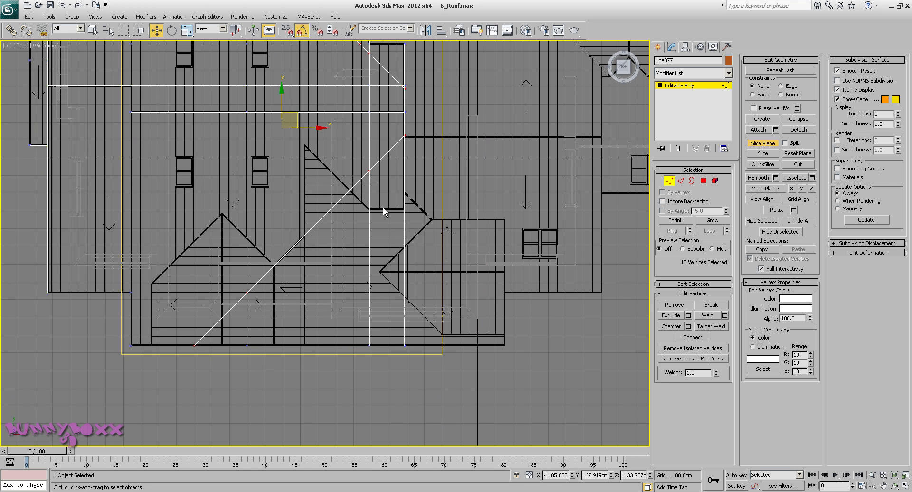
scroll(387, 216, down, 6)
middle_drag(377, 216, 365, 187)
scroll(377, 221, down, 3)
scroll(377, 222, up, 2)
scroll(361, 195, up, 6)
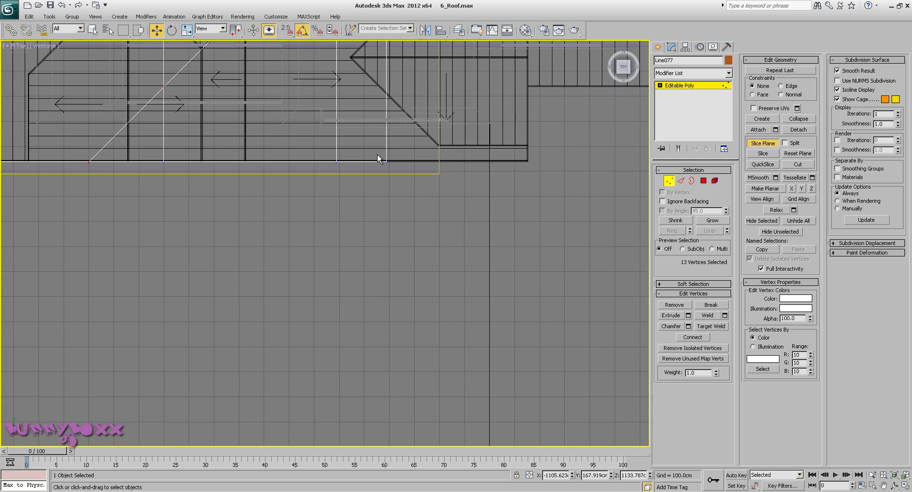
middle_drag(388, 123, 353, 309)
middle_drag(346, 179, 401, 279)
scroll(402, 279, down, 1)
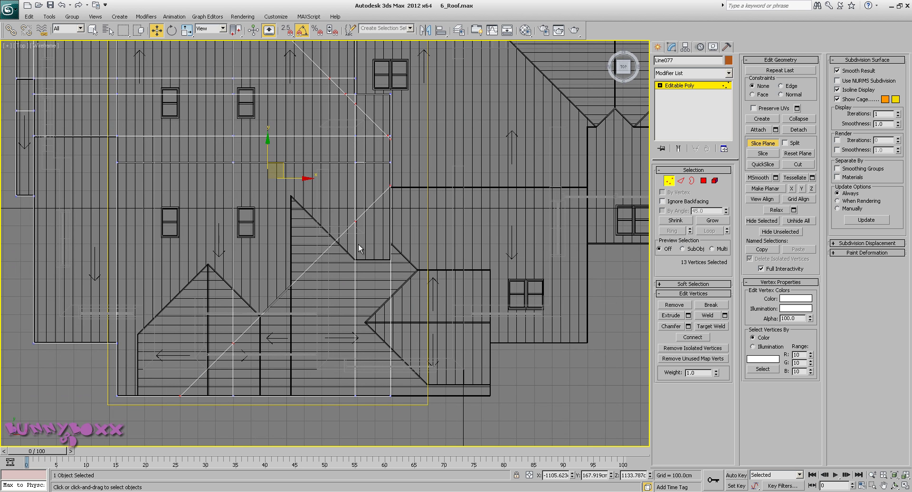
middle_drag(360, 244, 395, 291)
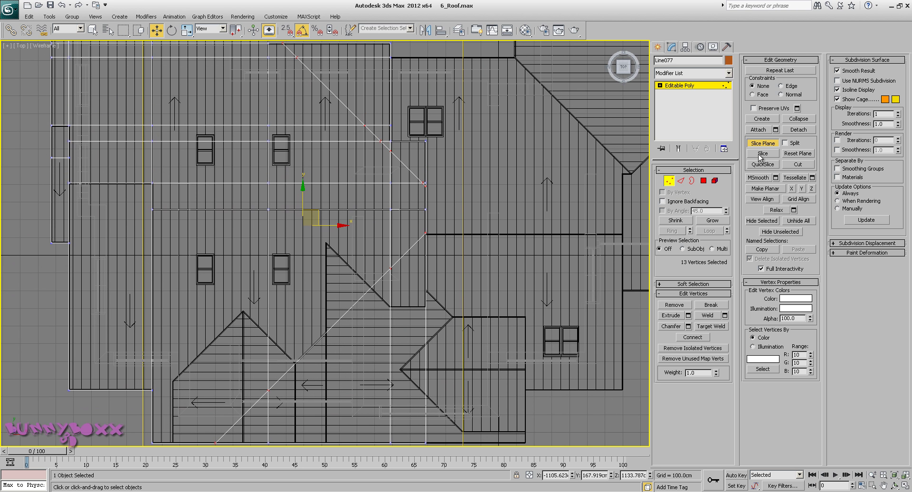
Rotate the slice plane parallel to the ridge in the top view and move it onto the short eave line beside the front gable
middle_drag(458, 167, 417, 216)
scroll(450, 220, down, 2)
key(e)
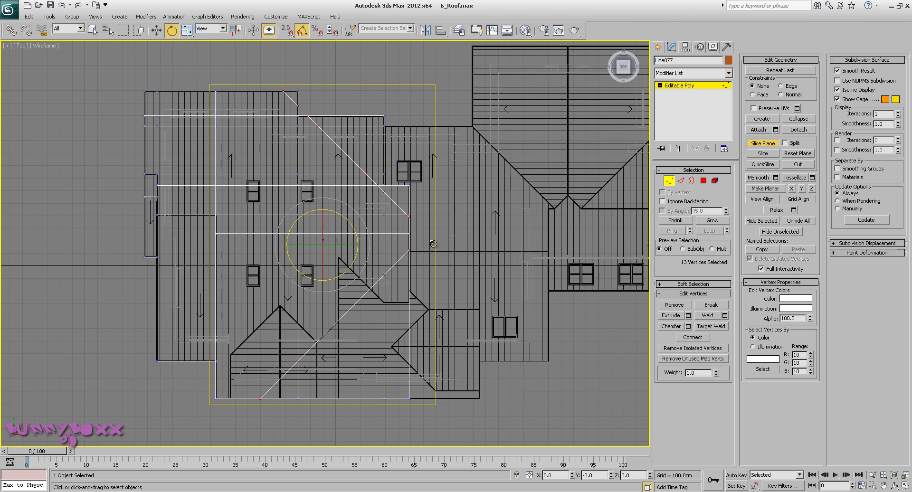
drag(311, 215, 322, 260)
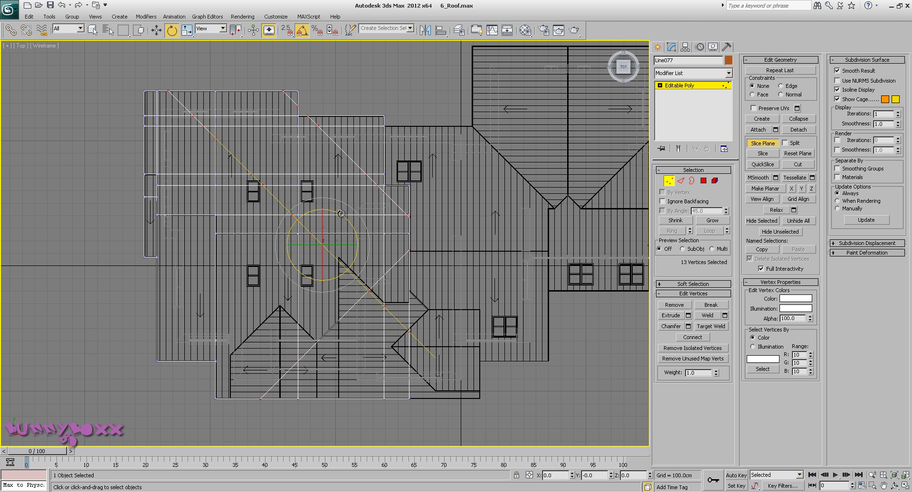
drag(342, 212, 324, 200)
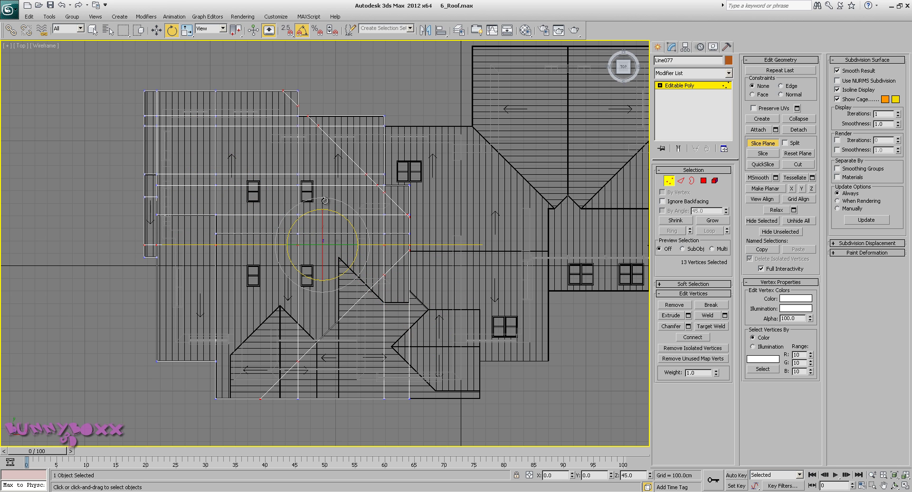
middle_drag(389, 229, 326, 182)
key(w)
scroll(330, 192, up, 3)
scroll(325, 194, up, 2)
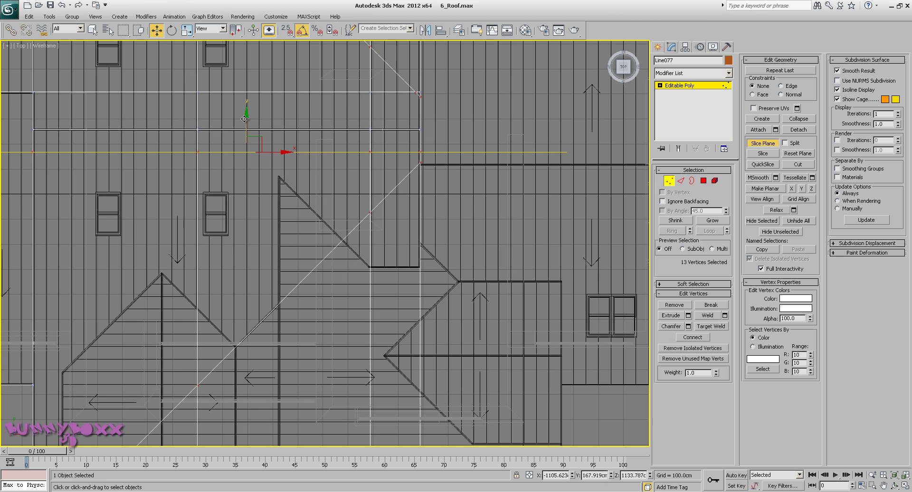
drag(245, 119, 251, 233)
Slice the roof along the short eave line beside the front gable and leave Slice Plane mode
middle_drag(259, 257, 317, 150)
scroll(317, 150, down, 4)
scroll(307, 162, down, 3)
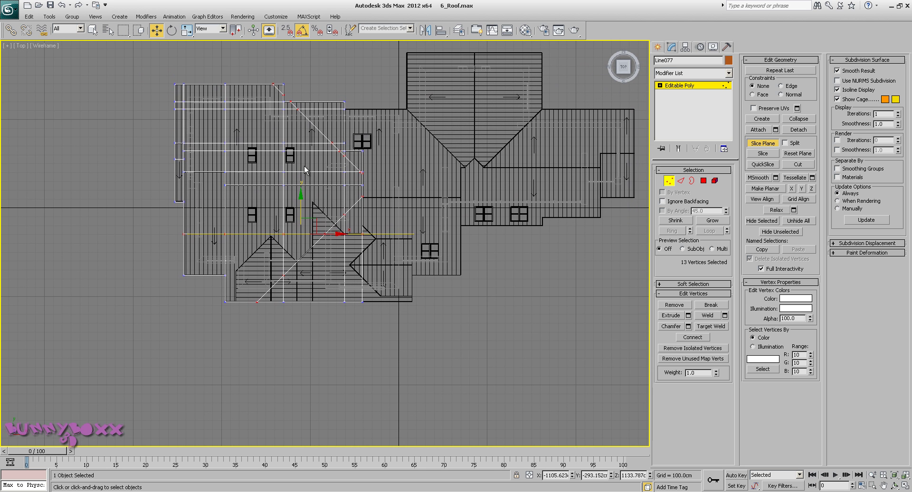
scroll(304, 167, up, 3)
middle_drag(324, 166, 326, 210)
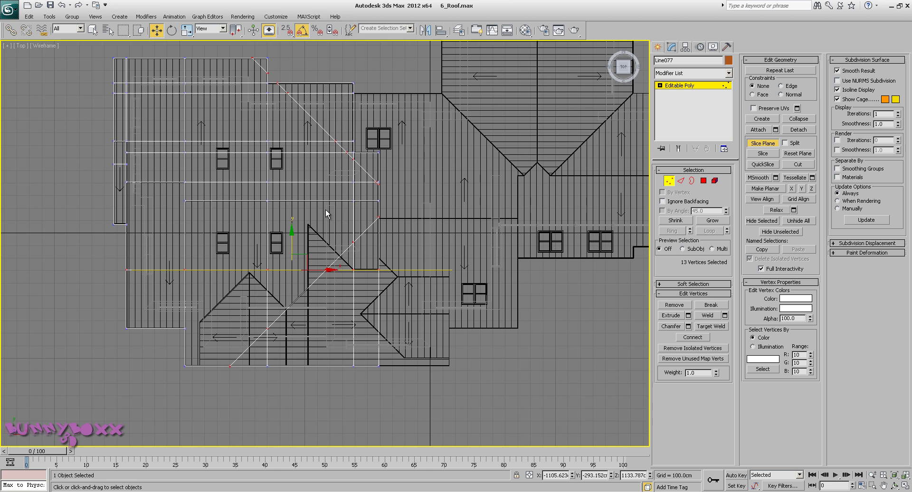
click(760, 153)
click(761, 145)
Switch to edge level and clear the selection of edges created by the slices
middle_drag(440, 140, 447, 179)
click(386, 90)
click(681, 181)
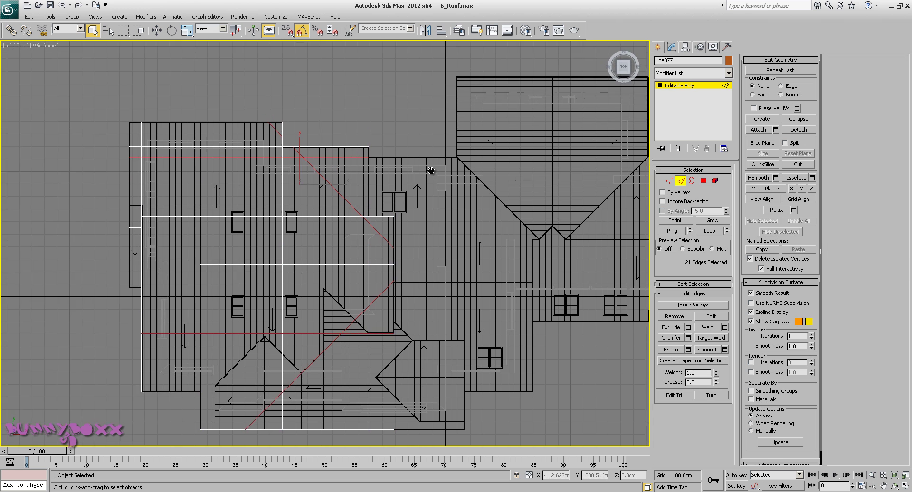
middle_drag(433, 140, 471, 152)
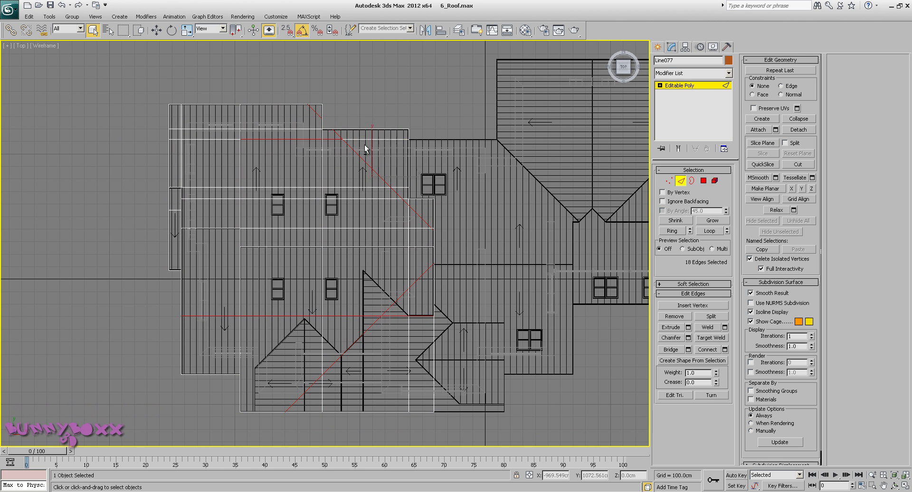
alt+drag(296, 148, 326, 136)
scroll(401, 109, up, 3)
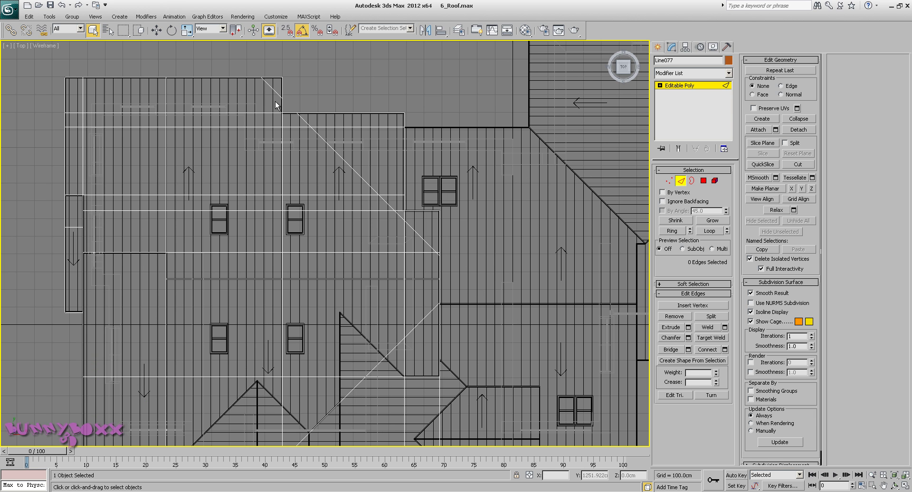
Select all edges along the two diagonal slices across the main roof and remove them
click(273, 94)
middle_drag(401, 203, 307, 156)
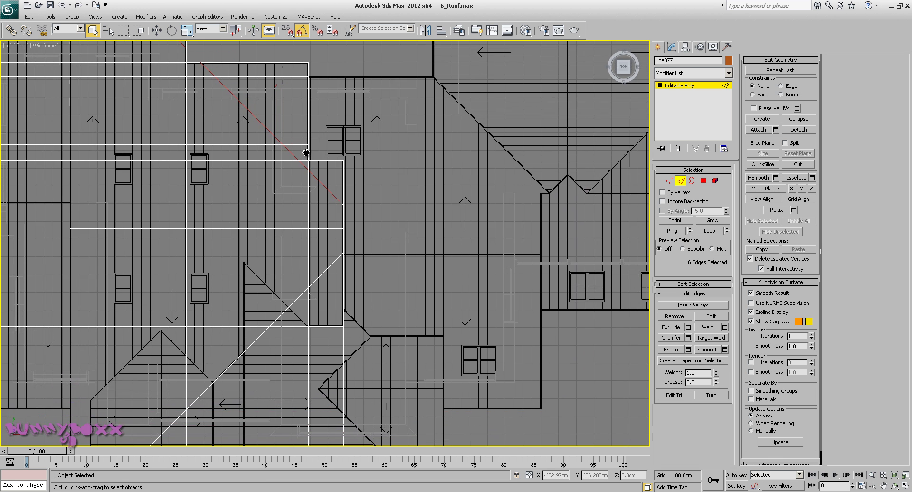
scroll(313, 156, up, 4)
ctrl+click(390, 83)
scroll(347, 201, down, 5)
scroll(372, 206, up, 2)
ctrl+click(362, 249)
middle_drag(282, 275, 407, 113)
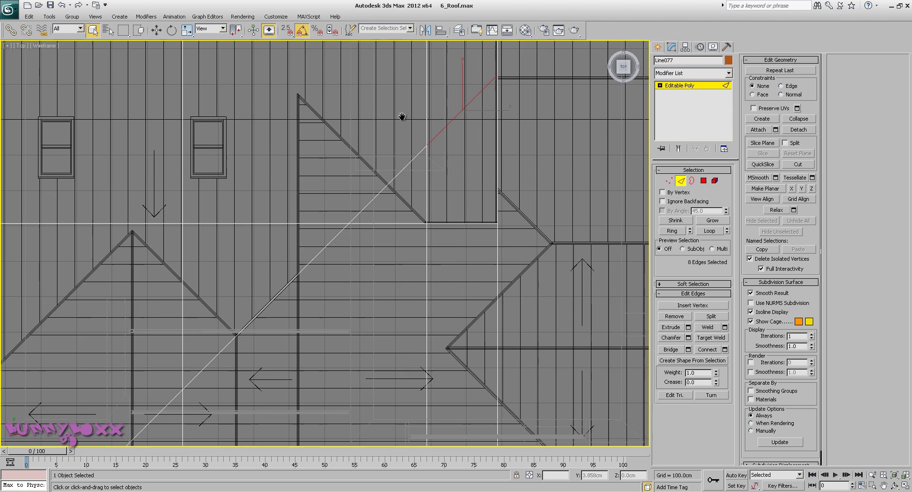
scroll(405, 112, down, 1)
ctrl+click(389, 183)
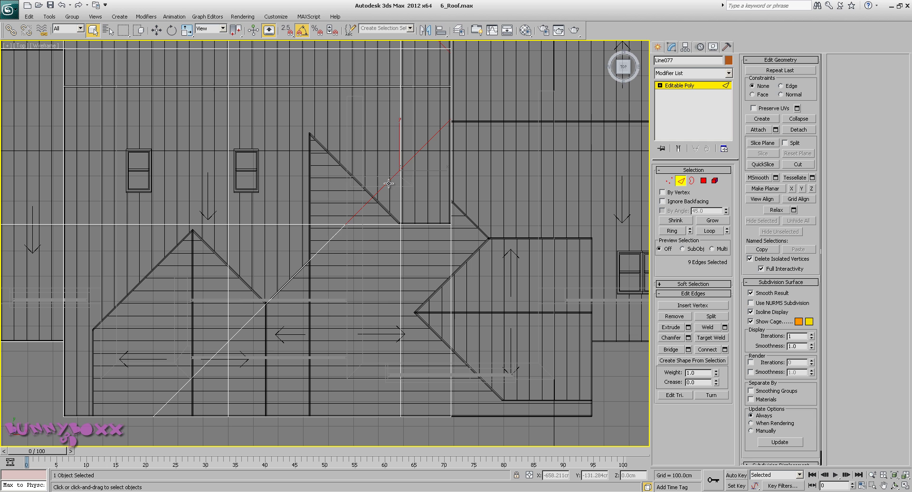
ctrl+click(325, 244)
middle_drag(207, 362, 343, 204)
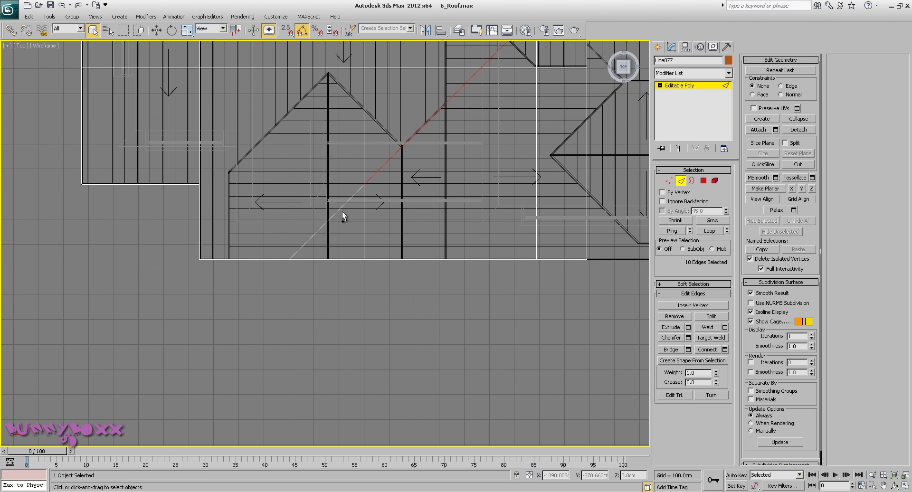
scroll(342, 206, down, 5)
middle_drag(370, 162, 370, 207)
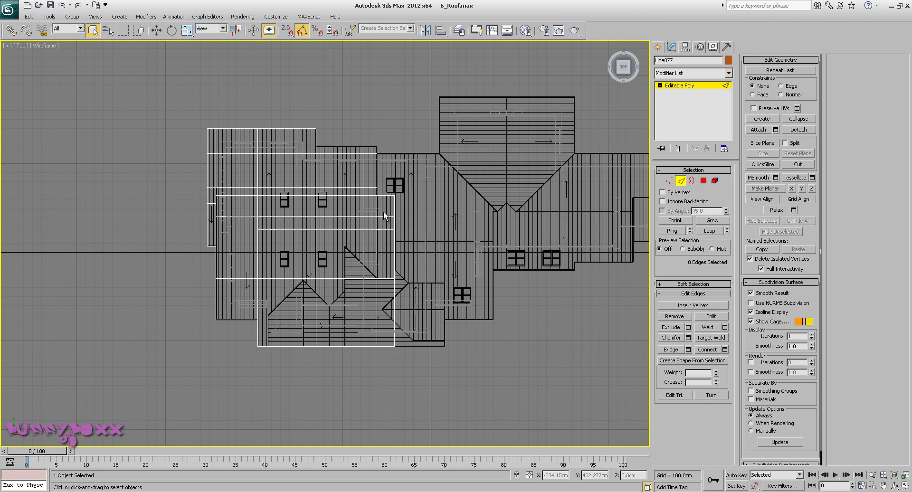
Examine the remaining roof lines and vertices against the roof plan at vertex level
click(669, 181)
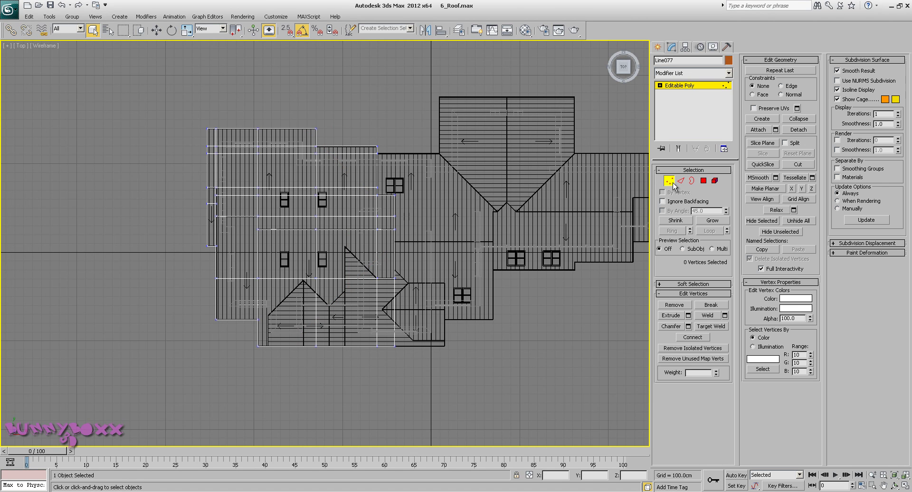
middle_drag(447, 162, 427, 234)
scroll(412, 138, up, 3)
scroll(404, 141, up, 3)
scroll(421, 244, down, 3)
middle_drag(449, 185, 443, 217)
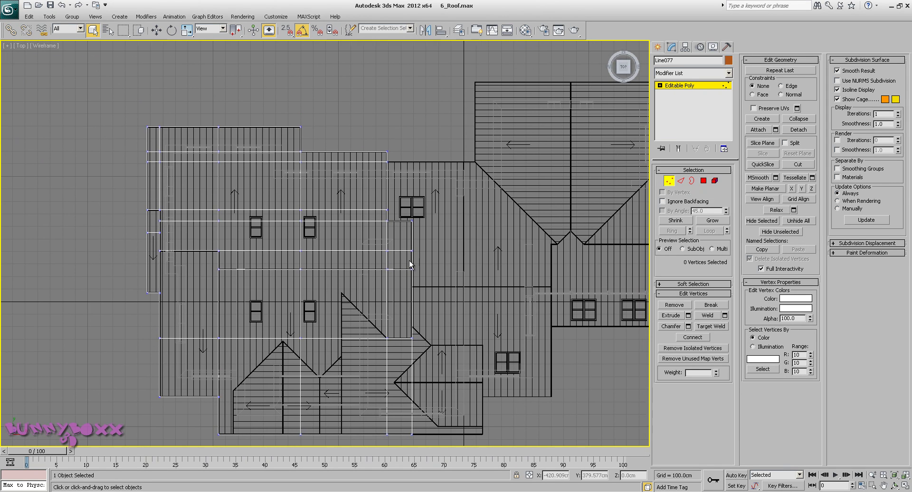
middle_drag(405, 273, 411, 210)
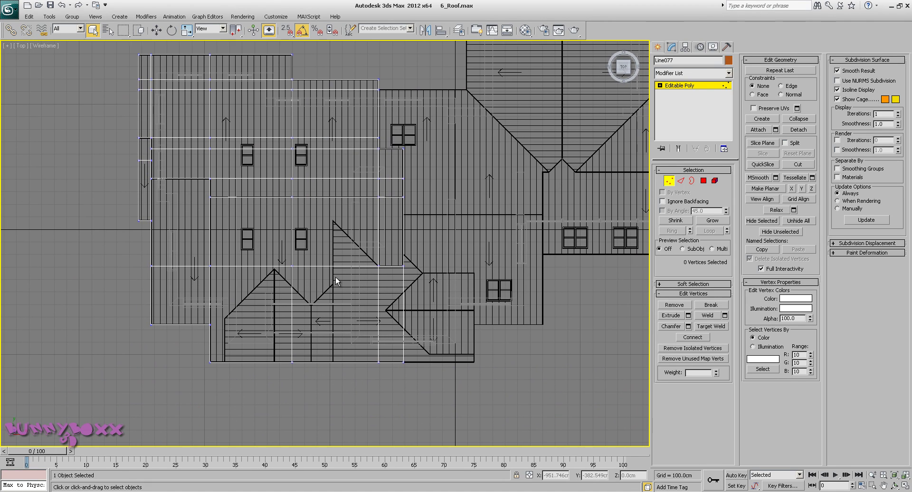
Undo the removal of the diagonal edges on the main roof
click(63, 5)
middle_drag(361, 213, 323, 184)
scroll(322, 185, up, 3)
middle_drag(233, 281, 286, 227)
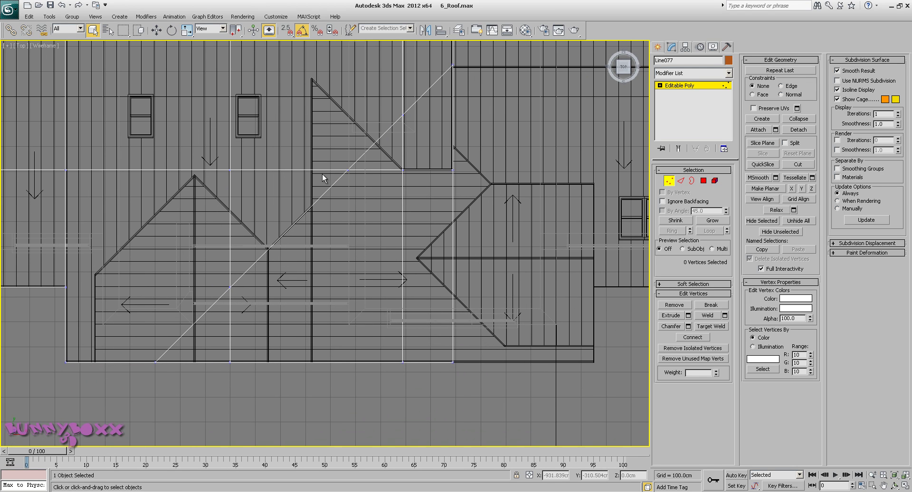
scroll(317, 309, down, 5)
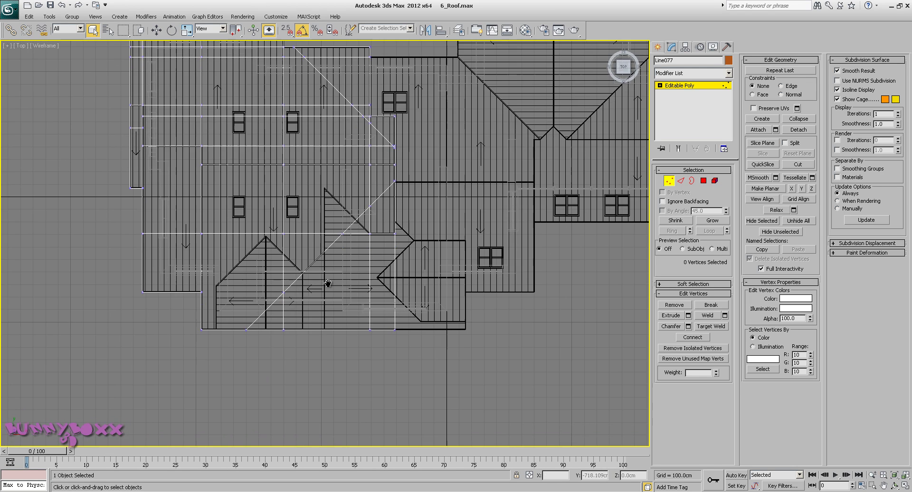
middle_drag(328, 279, 328, 238)
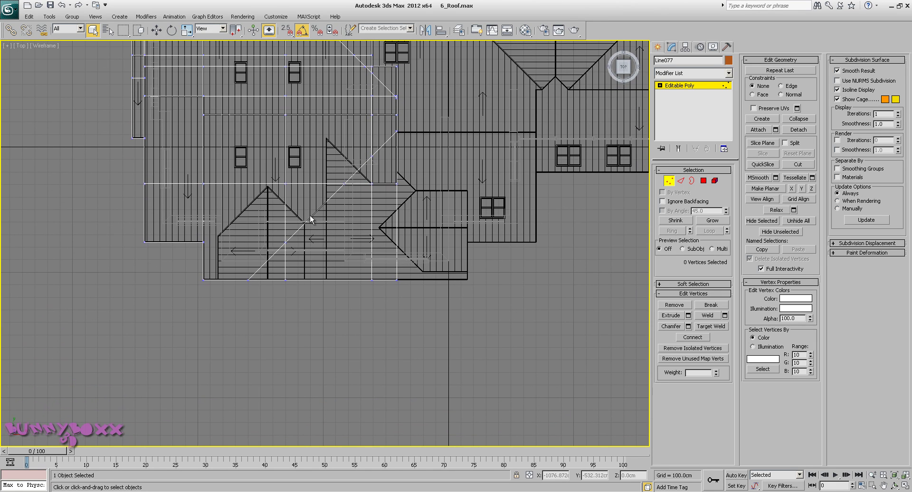
middle_drag(334, 197, 296, 257)
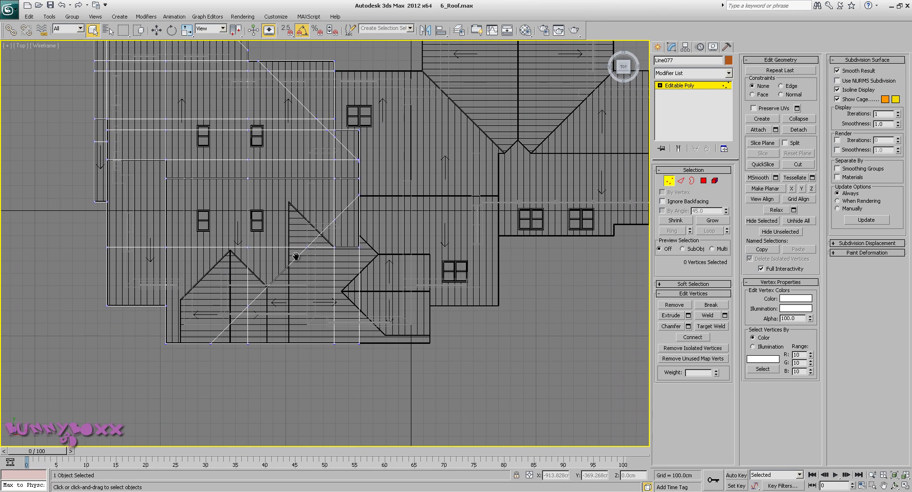
Deselect the diagonal edges along the front gable below the eave slice and remove the other selected diagonal edges
click(681, 180)
middle_drag(194, 323, 221, 338)
alt+drag(257, 304, 329, 357)
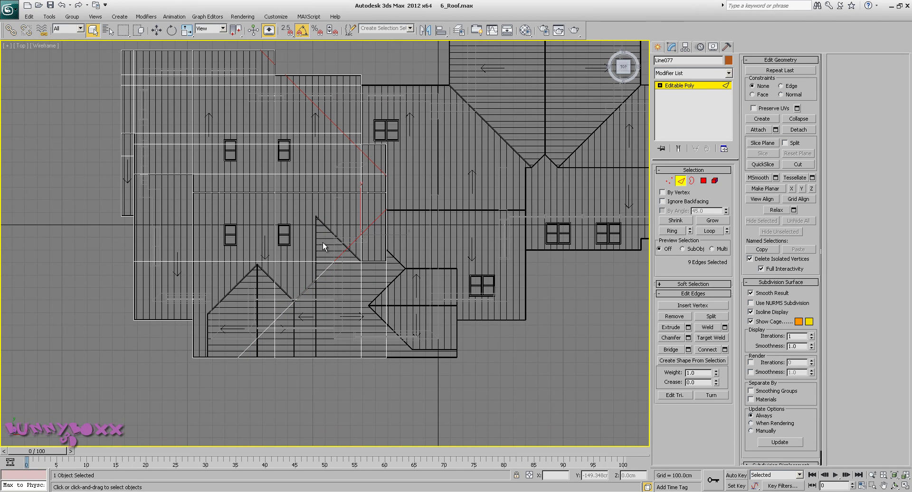
middle_drag(307, 244, 317, 214)
scroll(317, 214, up, 2)
scroll(317, 215, up, 5)
ctrl+click(343, 234)
scroll(346, 277, down, 3)
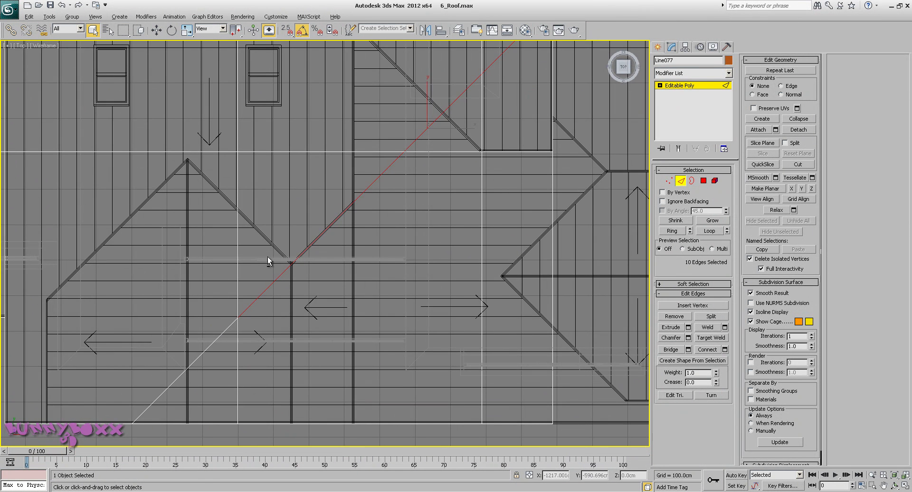
alt+click(302, 254)
scroll(410, 301, down, 5)
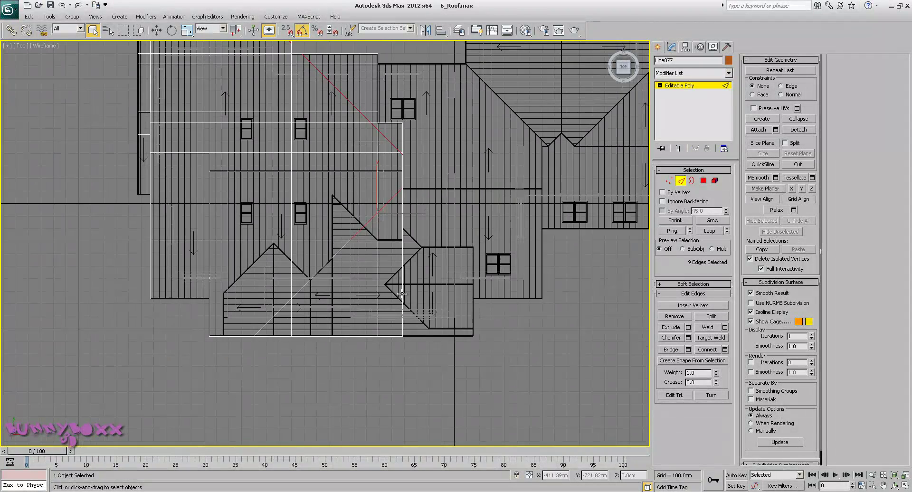
middle_drag(346, 187, 351, 231)
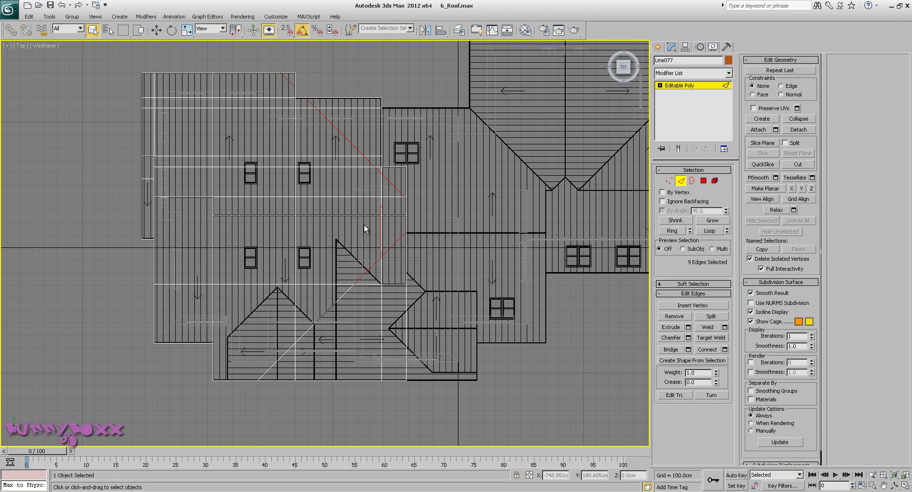
click(364, 224)
middle_drag(364, 225, 395, 229)
scroll(395, 228, down, 2)
scroll(393, 225, up, 2)
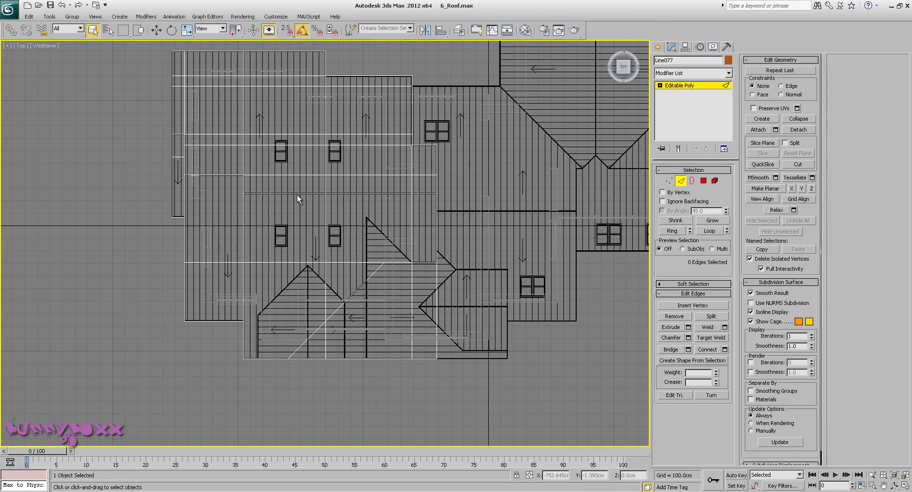
Select the two surplus roof polygons crossing the front gable beyond the diagonal cut at polygon level and delete them
key(p)
alt+middle_drag(372, 247, 129, 114)
key(F3)
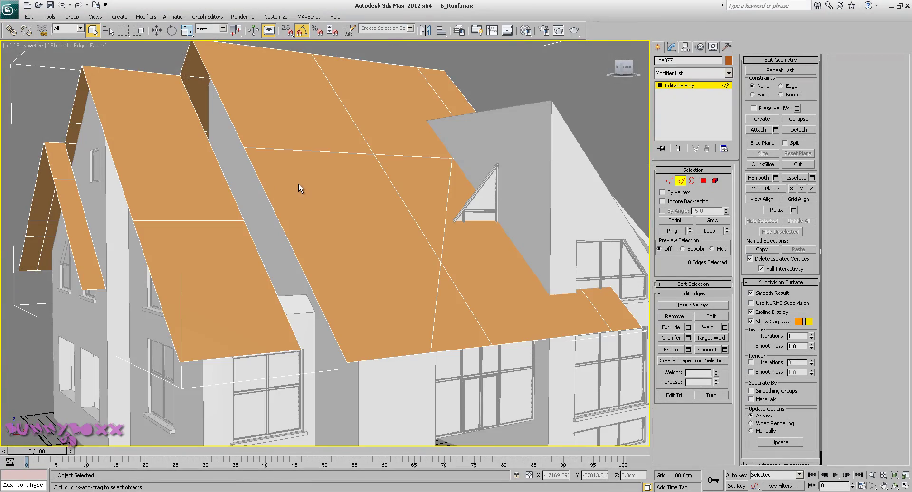
scroll(308, 180, up, 6)
alt+middle_drag(360, 172, 418, 174)
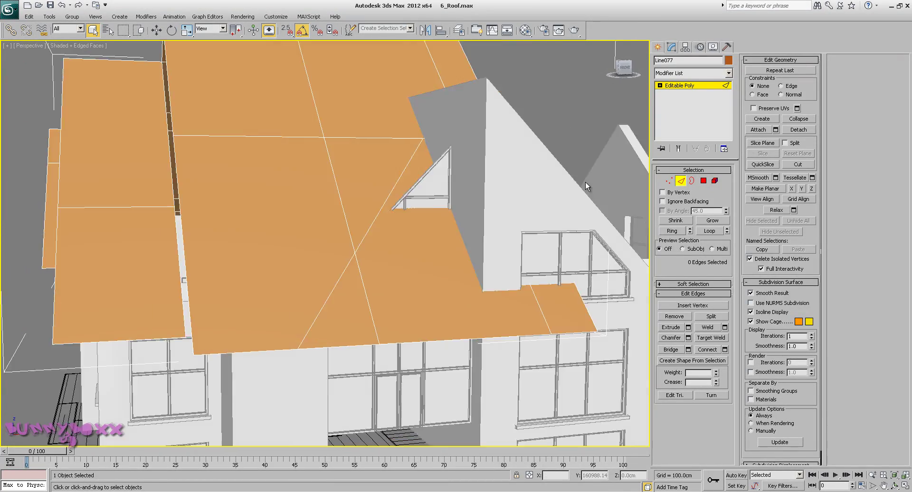
click(704, 180)
click(553, 301)
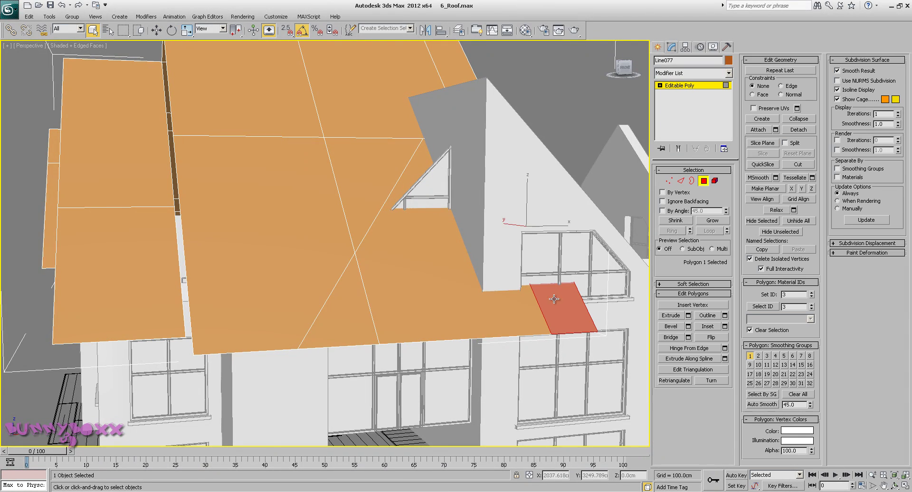
ctrl+click(454, 276)
alt+middle_drag(430, 223, 406, 208)
scroll(411, 203, down, 5)
key(v)
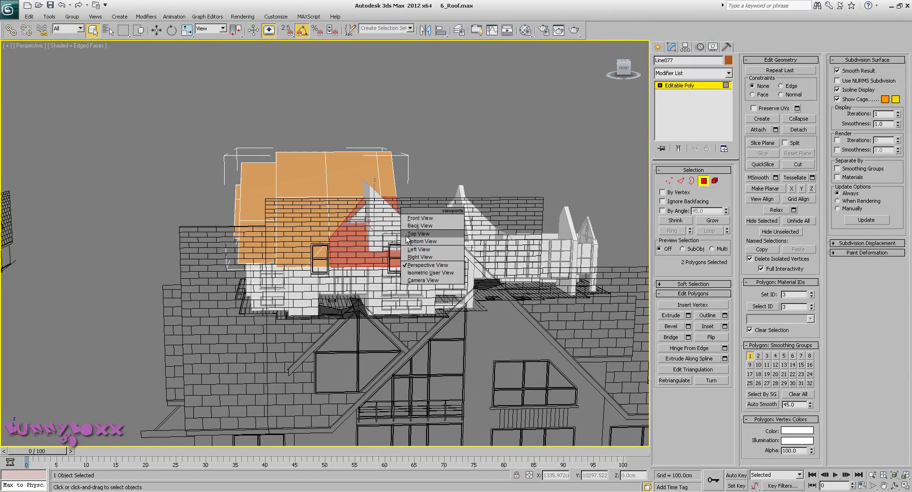
click(418, 220)
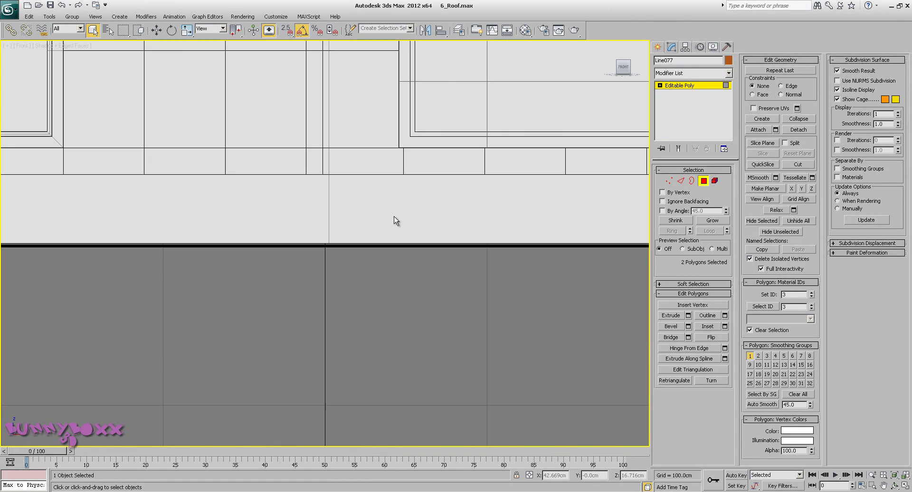
key(z)
middle_drag(385, 209, 557, 90)
middle_drag(415, 158, 297, 264)
key(Delete)
Examine how the trimmed roof edge fits the front gable in perspective and against the front elevation drawing
middle_drag(291, 196, 405, 171)
key(p)
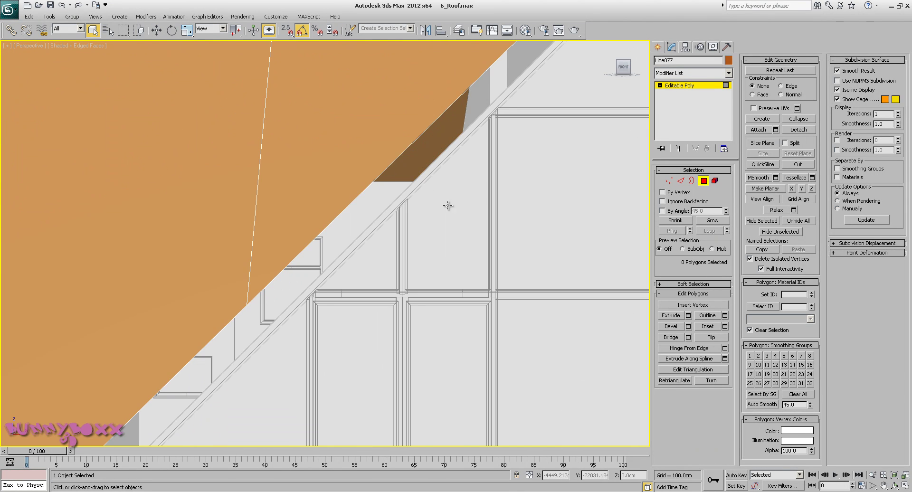
alt+middle_drag(444, 205, 249, 193)
scroll(451, 194, down, 3)
scroll(399, 186, down, 4)
scroll(249, 193, up, 2)
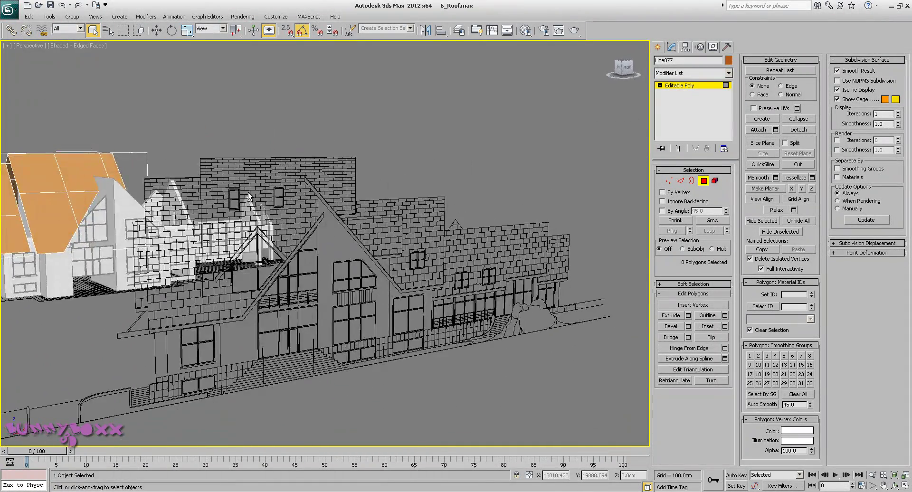
key(v)
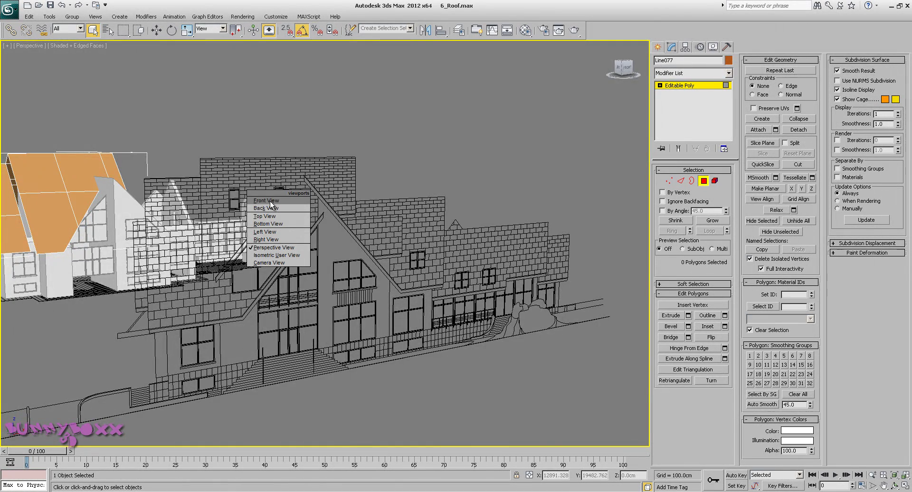
click(268, 201)
scroll(435, 252, down, 4)
middle_drag(394, 198, 468, 307)
scroll(480, 250, up, 4)
middle_drag(473, 192, 428, 278)
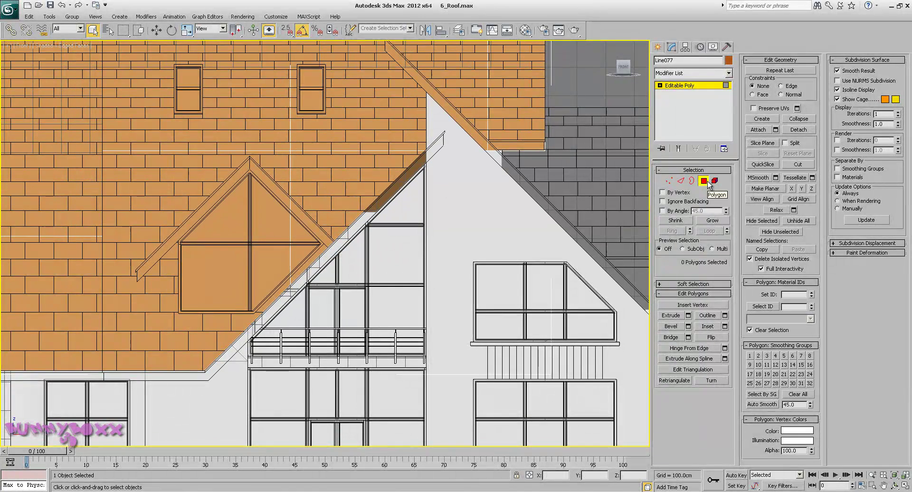
Leave polygon level, show the front view in wireframe and reselect the roof object
click(703, 181)
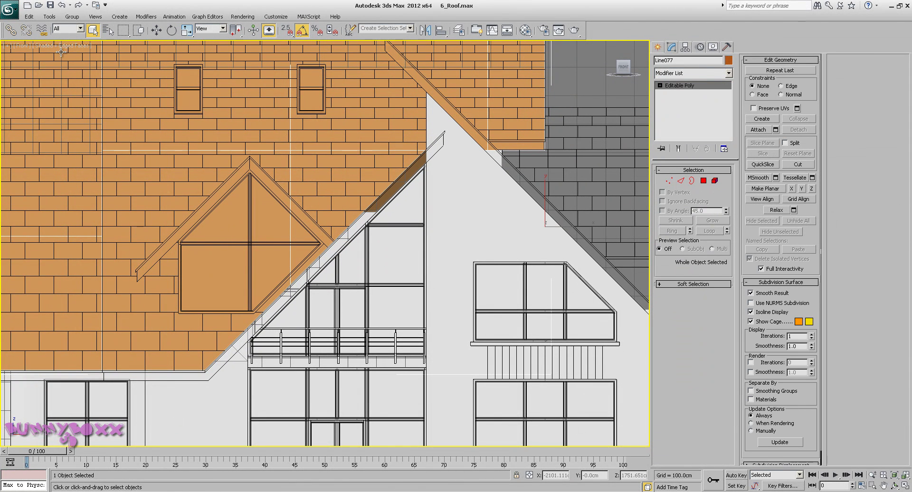
key(F3)
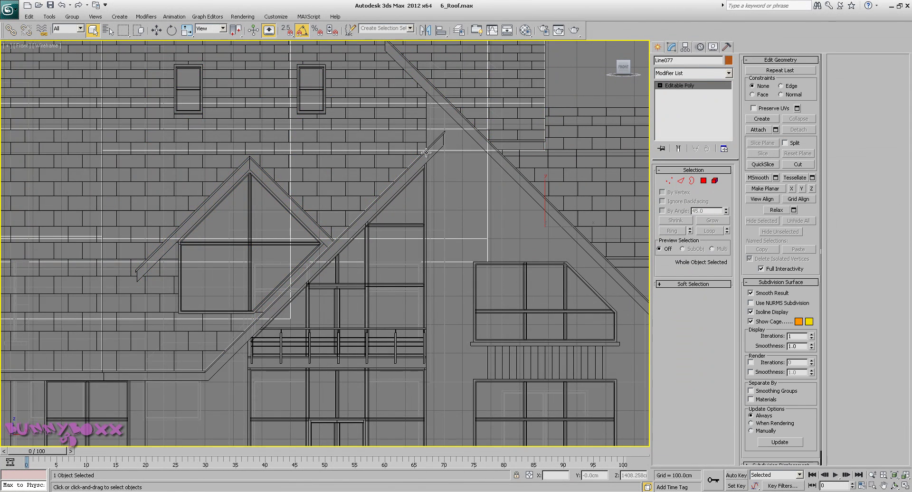
click(370, 186)
click(401, 175)
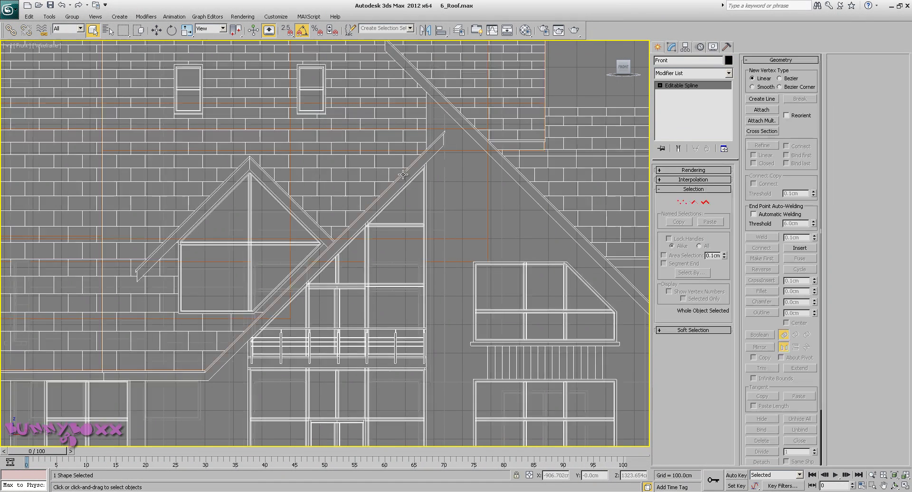
click(400, 171)
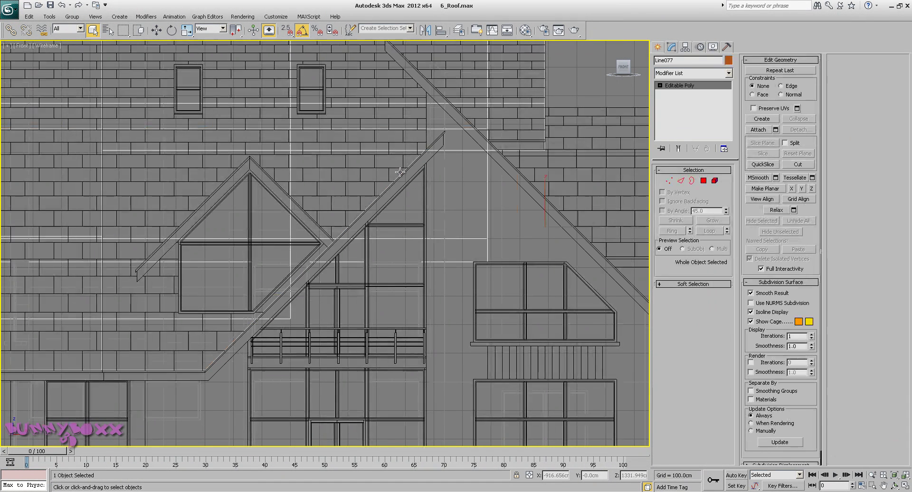
Highlight only the two roof polygons beside the front gable's diagonal cut at polygon level, over the front elevation drawing
click(705, 182)
click(365, 181)
ctrl+click(260, 285)
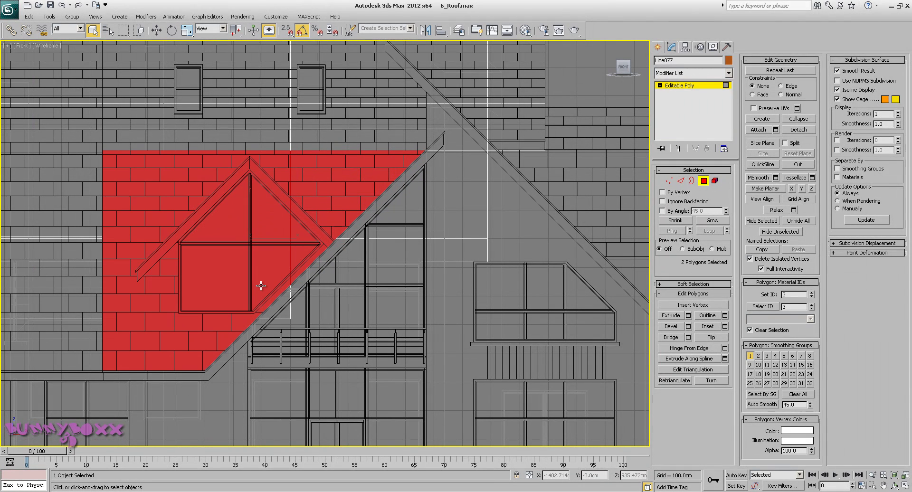
ctrl+click(275, 304)
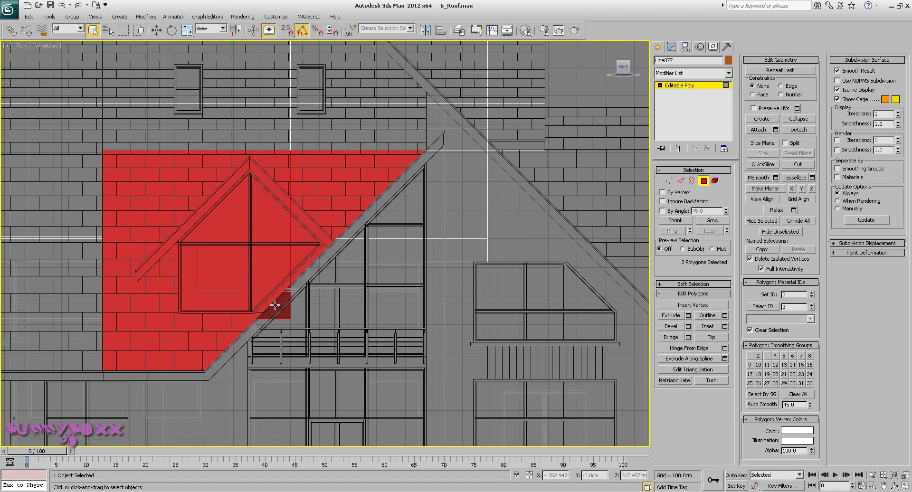
alt+click(277, 304)
ctrl+click(412, 144)
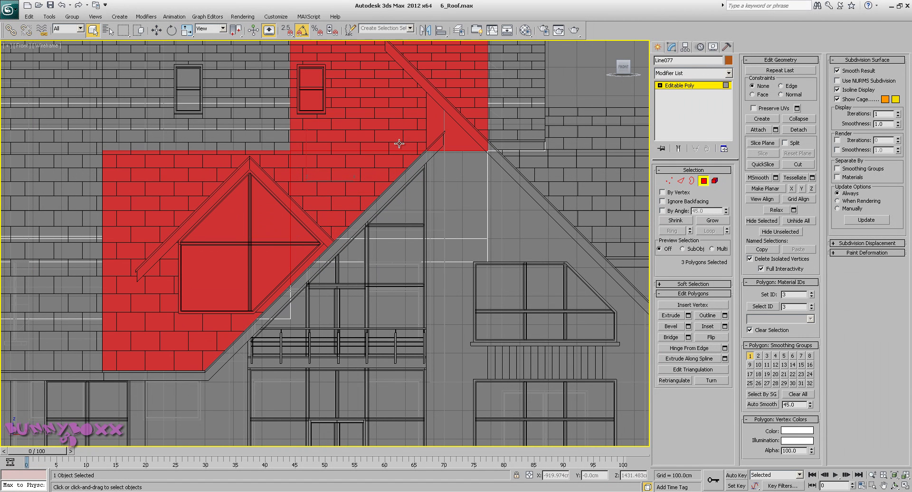
alt+click(464, 140)
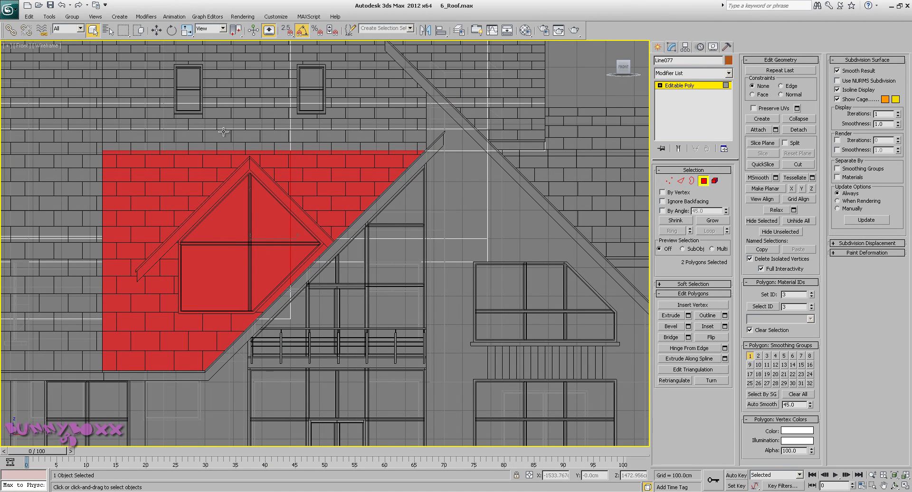
Examine the roof polygons beside the gable in perspective and against the front elevation, then leave polygon level and deselect the roof
key(p)
key(F3)
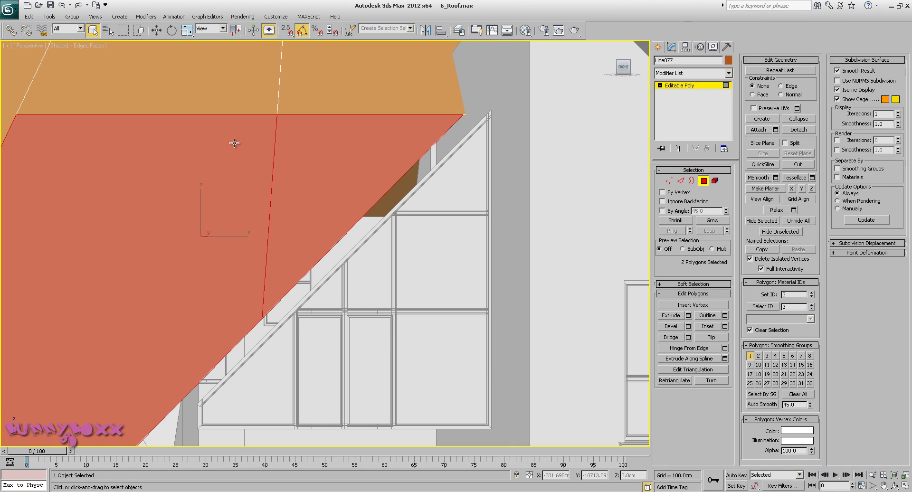
key(v)
click(371, 211)
middle_drag(393, 201, 566, 280)
scroll(373, 138, down, 5)
scroll(489, 216, up, 5)
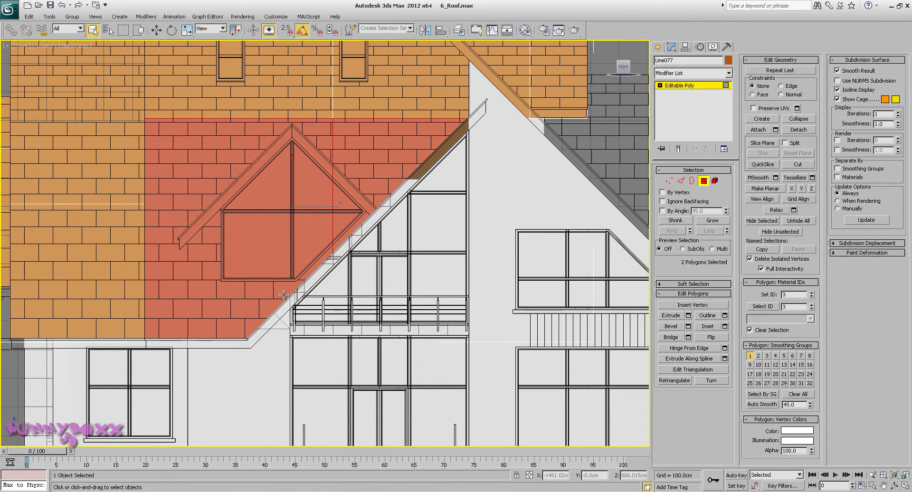
middle_drag(321, 260, 335, 294)
key(p)
alt+middle_drag(326, 253, 371, 228)
scroll(332, 241, down, 6)
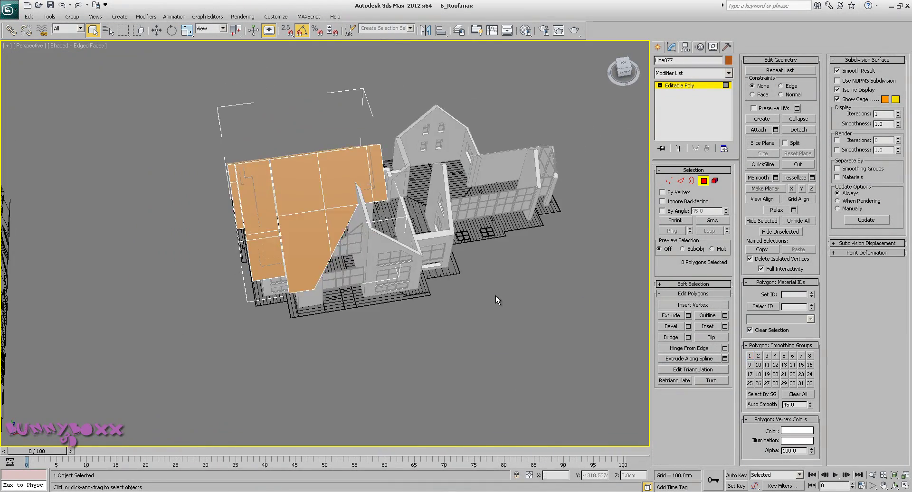
alt+middle_drag(442, 279, 408, 214)
scroll(409, 215, up, 2)
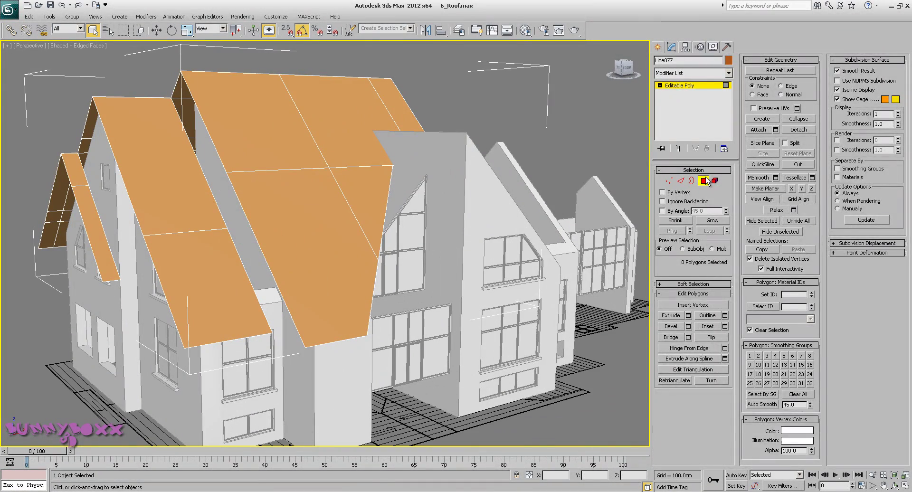
click(706, 182)
click(468, 108)
Select the two inner side edges of the lowest roof strip and extrude them along X by about 152 cm toward the house
alt+middle_drag(469, 125, 466, 129)
scroll(466, 129, down, 6)
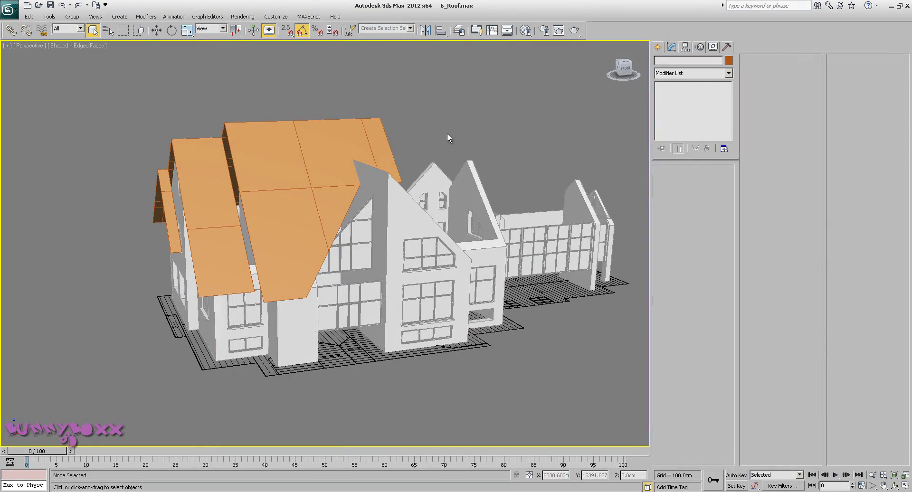
alt+middle_drag(257, 217, 294, 215)
scroll(293, 215, up, 4)
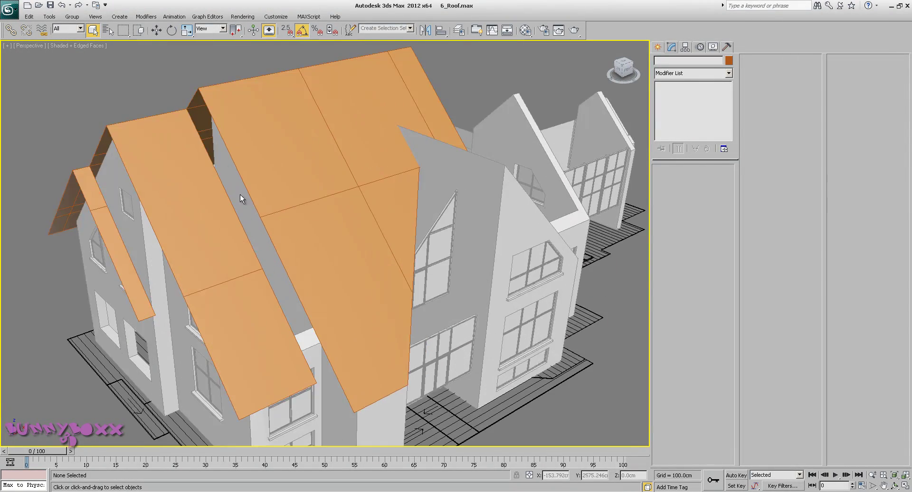
alt+middle_drag(226, 169, 275, 137)
scroll(276, 138, up, 3)
click(162, 230)
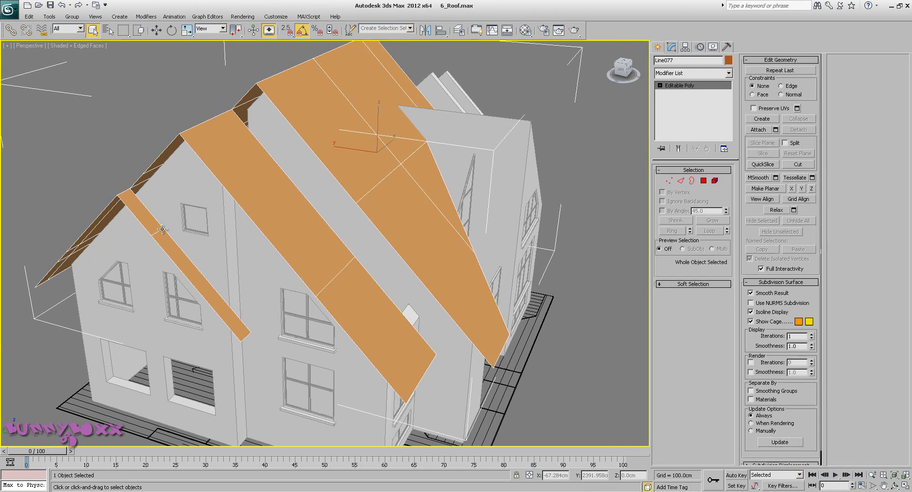
click(680, 181)
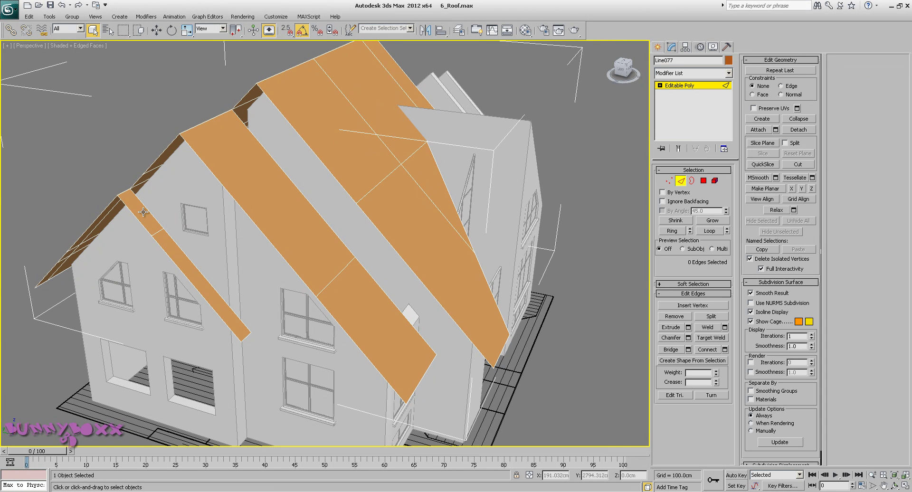
ctrl+click(174, 242)
alt+middle_drag(252, 200, 273, 227)
key(w)
scroll(228, 231, up, 3)
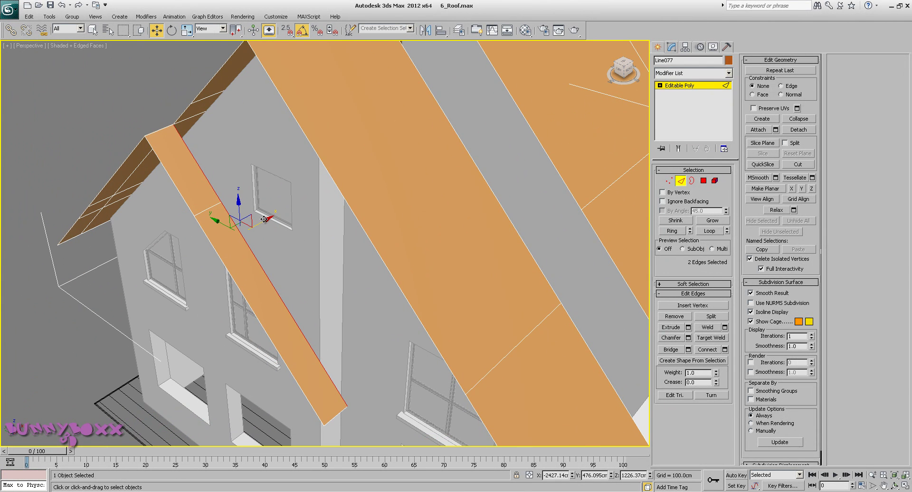
shift+drag(264, 219, 291, 213)
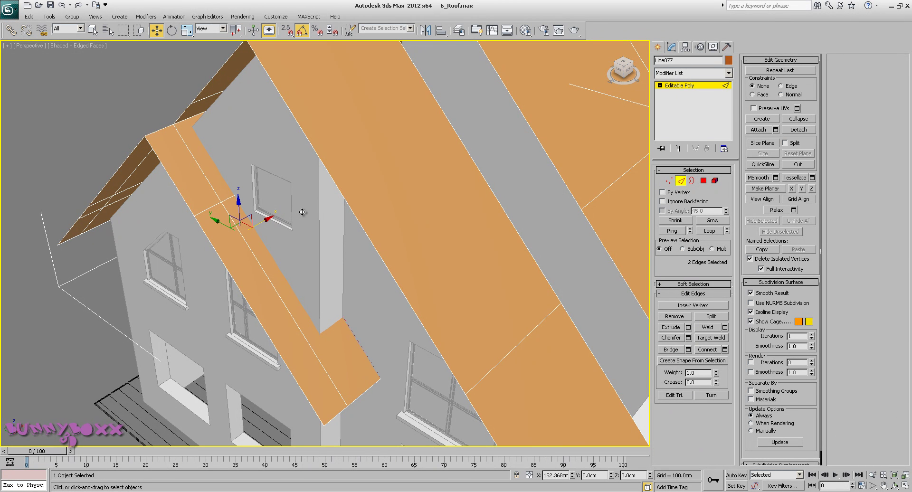
shift+drag(302, 212, 302, 212)
Extend the two side edges of the middle roof section facing the main roof along X toward it, then deselect the roof
mouse_move(302, 212)
alt+middle_down()
mouse_move(364, 228)
mouse_move(314, 226)
mouse_move(331, 226)
mouse_move(320, 198)
mouse_move(329, 181)
mouse_move(354, 180)
mouse_move(304, 198)
mouse_move(313, 212)
mouse_move(258, 215)
mouse_move(294, 221)
alt+middle_up()
click(439, 250)
middle_drag(475, 238, 297, 62)
ctrl+click(361, 277)
middle_drag(359, 278, 309, 263)
scroll(282, 220, down, 3)
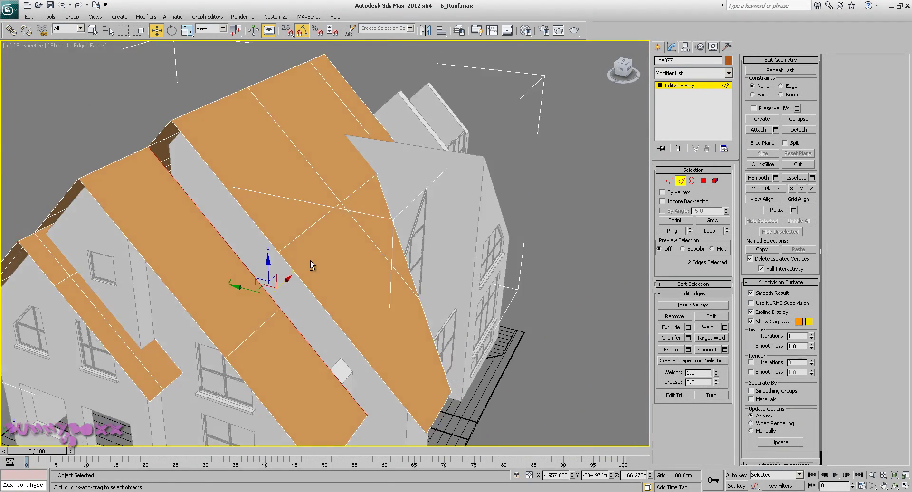
drag(288, 280, 313, 267)
click(592, 240)
alt+middle_drag(458, 232, 354, 217)
click(627, 217)
scroll(459, 209, down, 5)
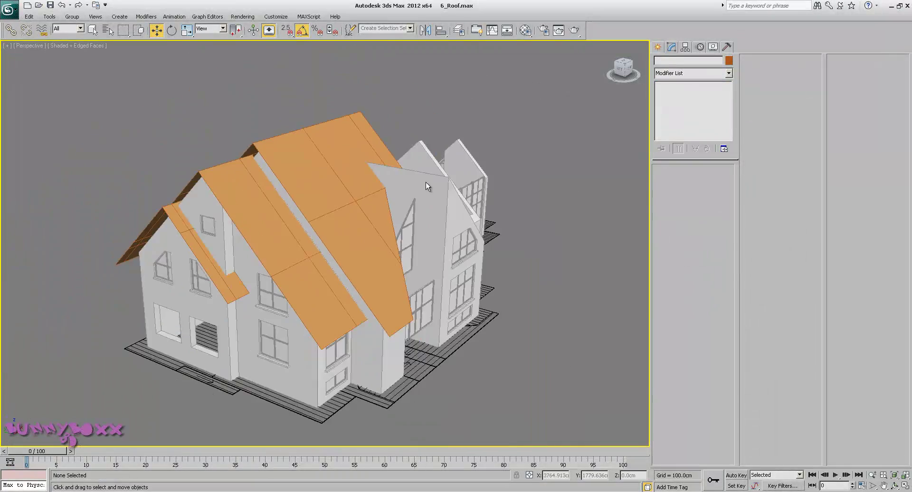
Reselect the roof and select its two diagonal edges along the front gable cut at edge level
alt+middle_drag(424, 181, 369, 198)
scroll(404, 180, up, 5)
scroll(338, 297, down, 8)
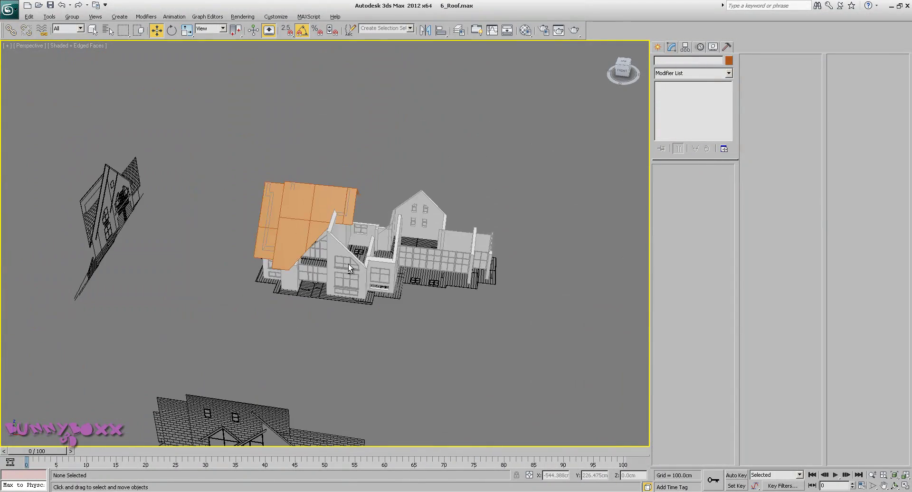
mouse_move(355, 264)
alt+middle_down()
mouse_move(358, 250)
mouse_move(364, 275)
mouse_move(380, 260)
mouse_move(369, 250)
mouse_move(369, 258)
alt+middle_up()
scroll(368, 257, up, 6)
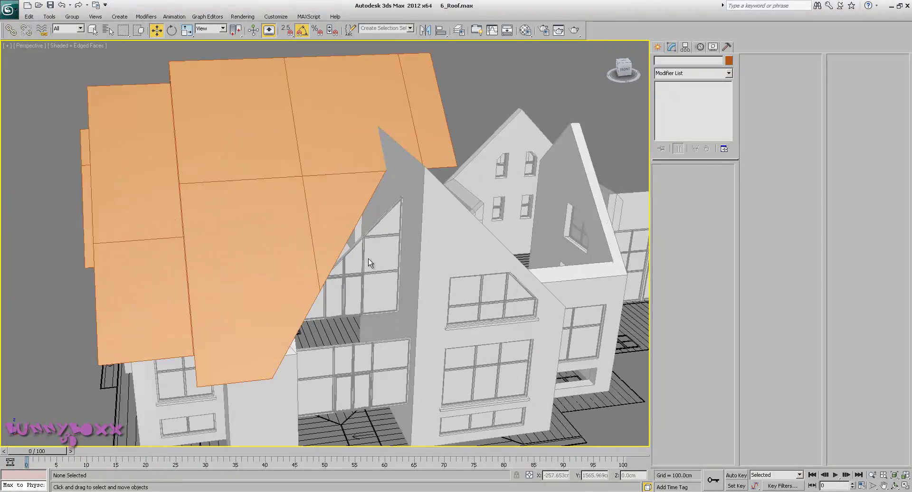
click(352, 225)
key(q)
key(2)
click(357, 223)
ctrl+click(311, 302)
alt+middle_drag(369, 281, 402, 264)
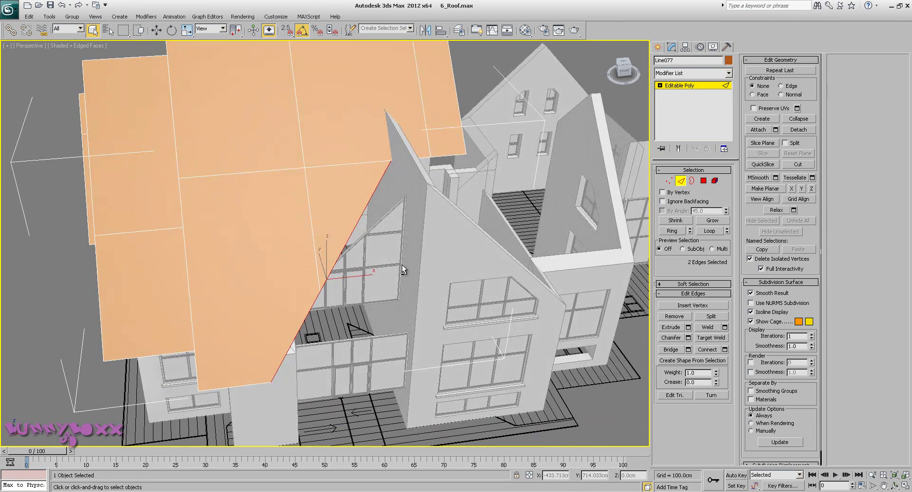
Extrude the two diagonal edges about 197 cm toward the front along Y over the roof plan in a wireframe top view
key(t)
scroll(372, 229, down, 6)
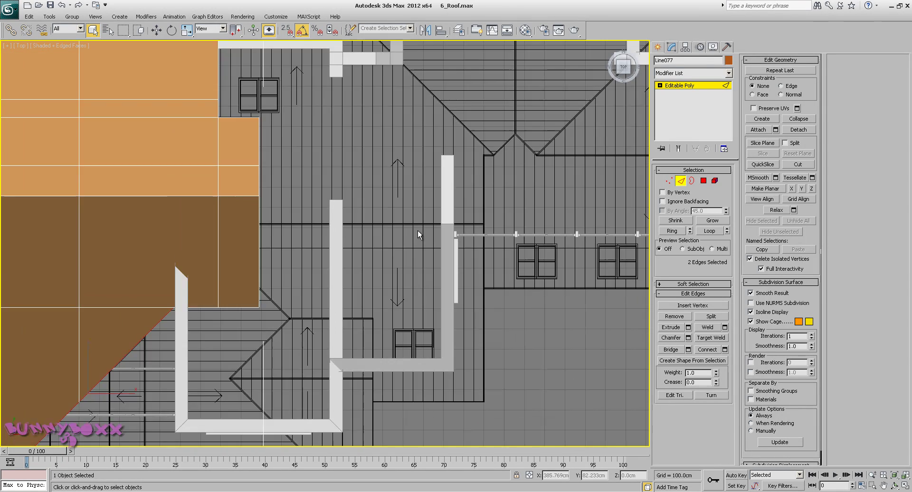
scroll(382, 200, up, 5)
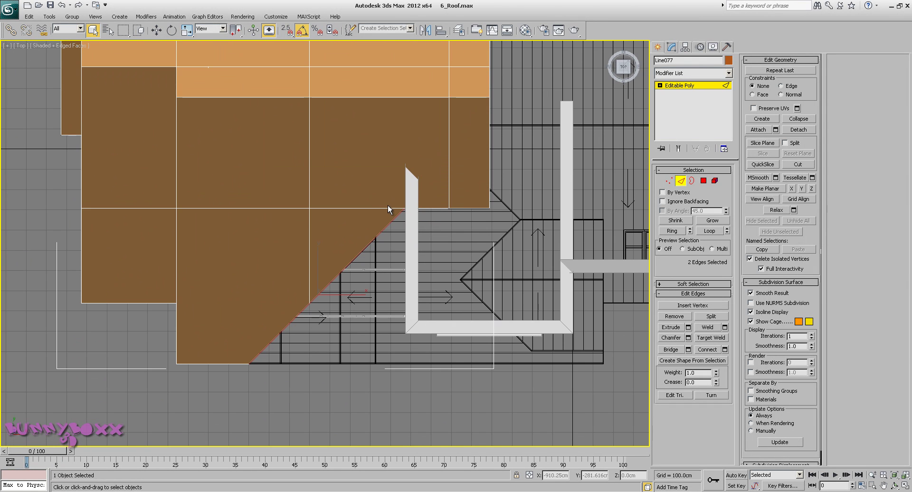
key(F3)
mouse_move(400, 223)
middle_down()
mouse_move(399, 196)
mouse_move(394, 211)
middle_up()
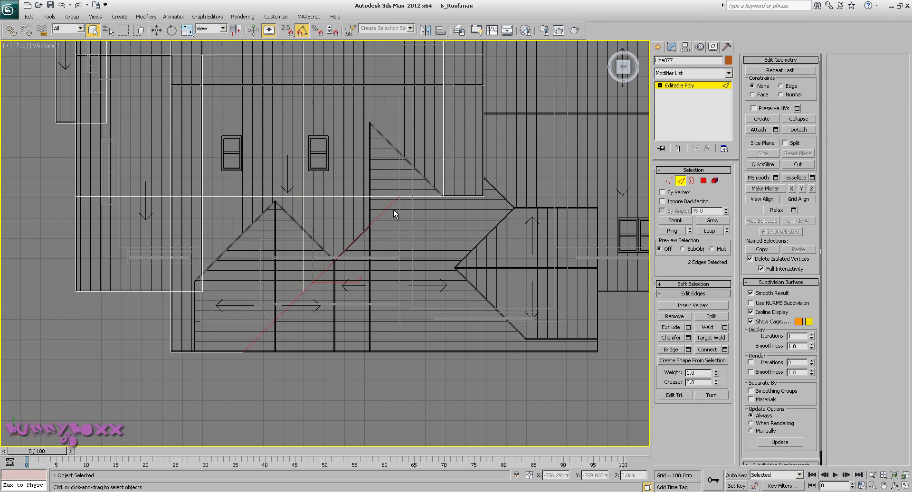
key(w)
middle_drag(363, 240, 361, 223)
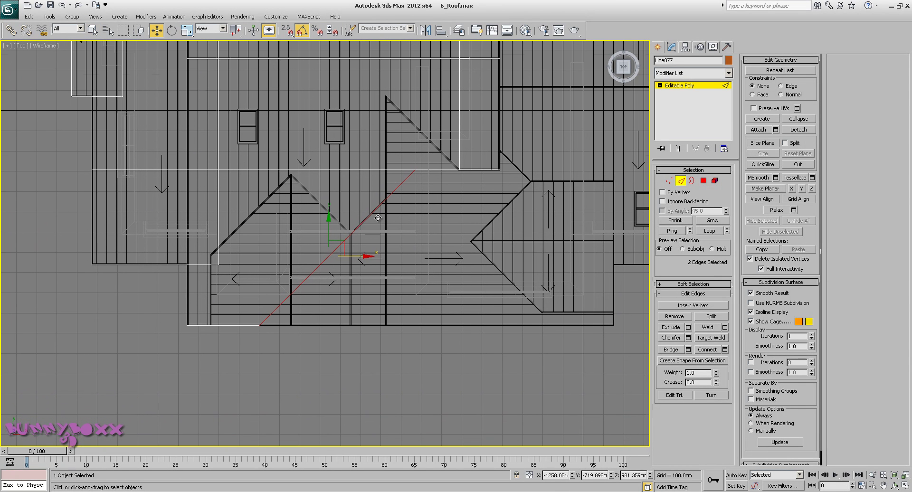
shift+drag(328, 221, 328, 261)
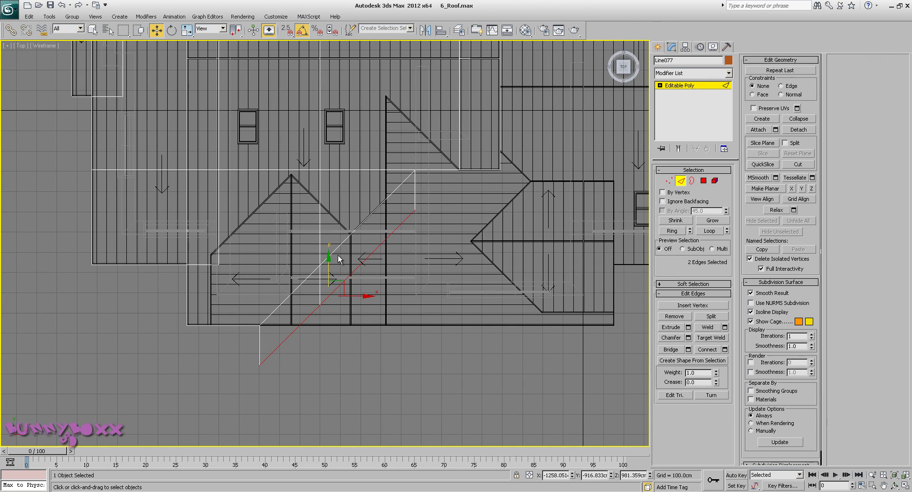
Flatten the two extruded edges along Y into one straight line parallel to the eave with the Scale Transform Type-In
right_click(189, 34)
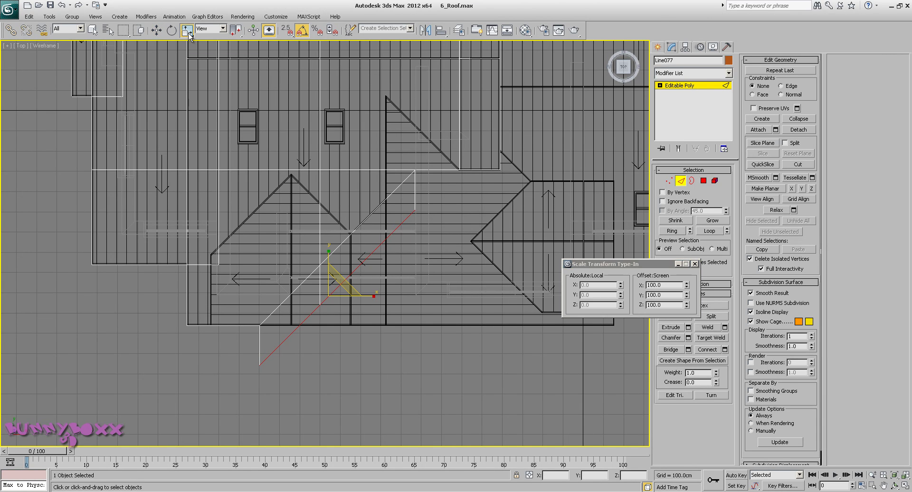
click(189, 34)
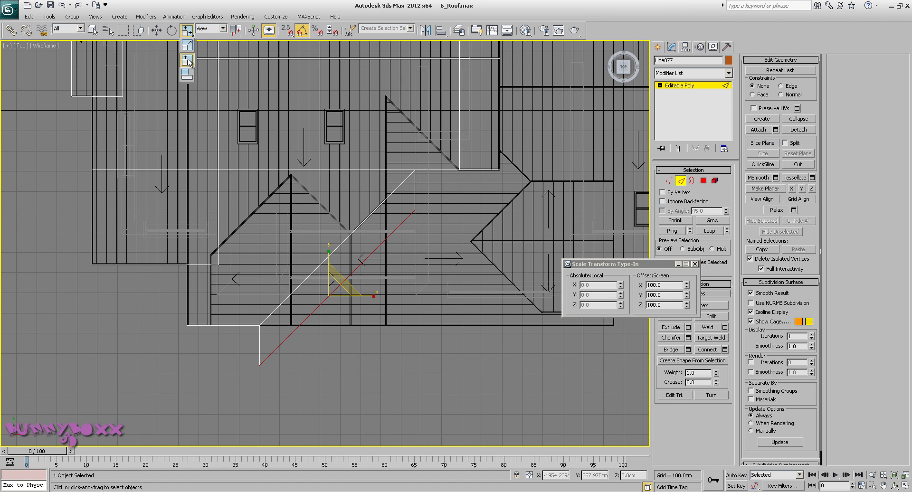
click(694, 264)
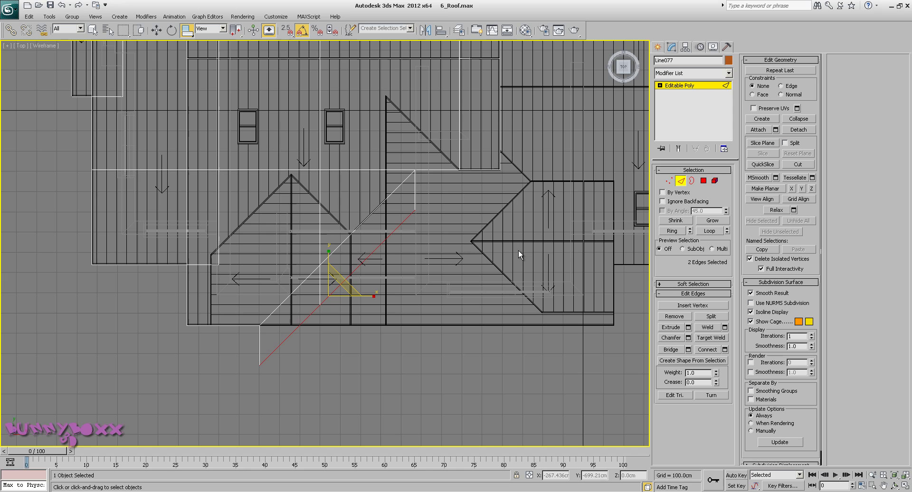
right_click(192, 35)
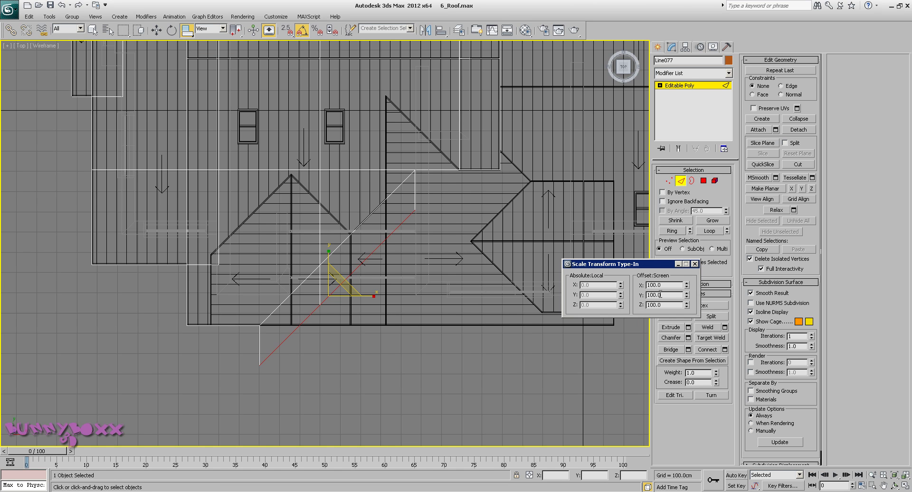
right_click(686, 297)
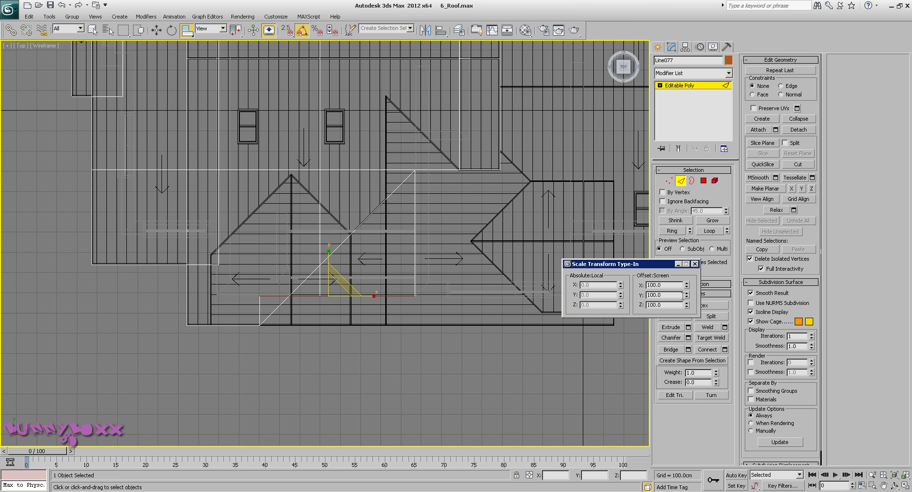
click(694, 264)
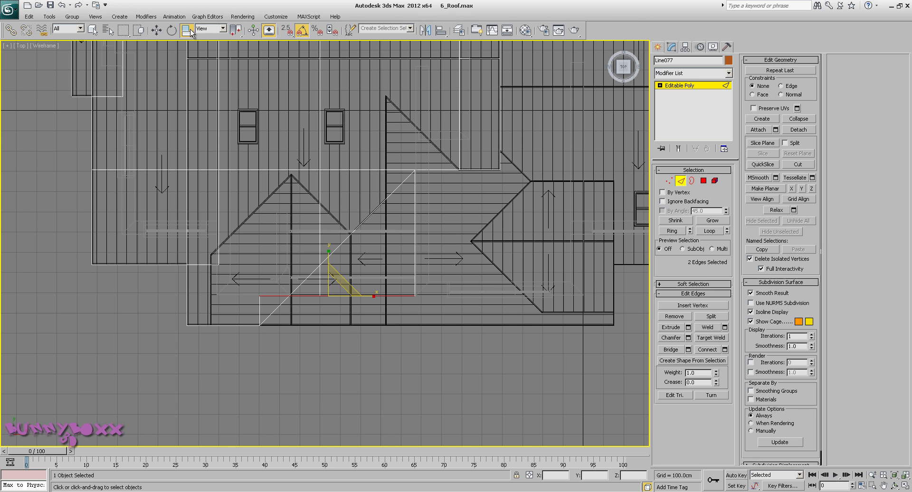
drag(190, 31, 190, 62)
Move the flattened edges forward along Y onto the front eave line of the roof plan, fine-tuning them at close range
key(w)
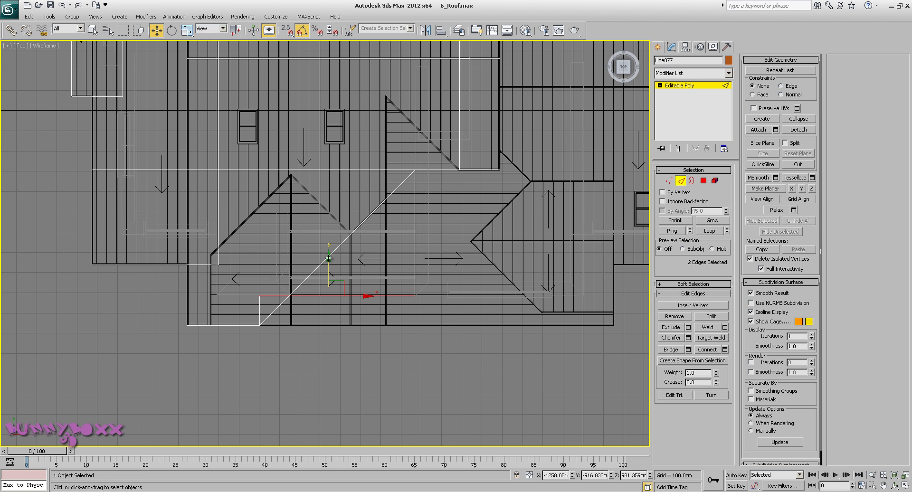
drag(328, 258, 328, 287)
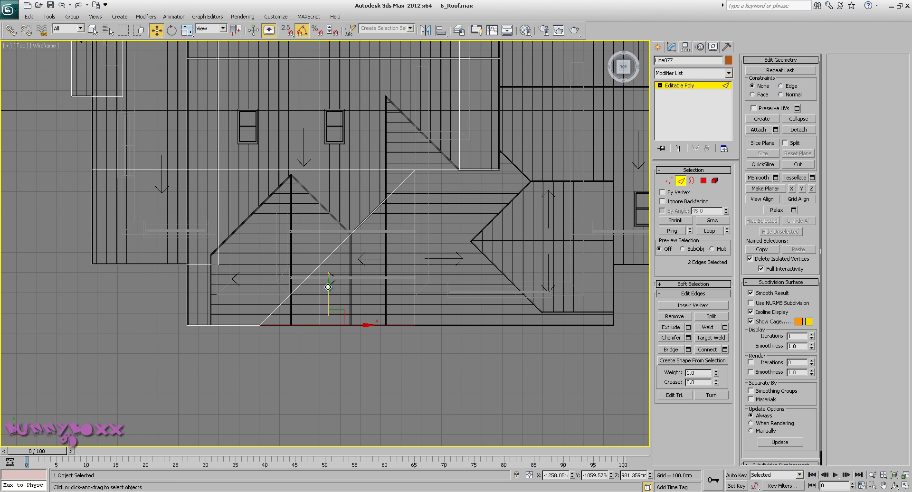
scroll(340, 295, up, 10)
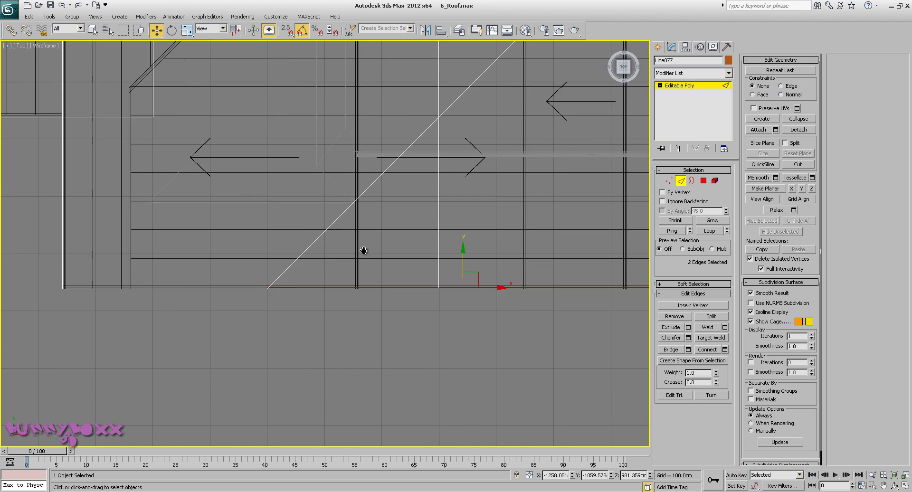
middle_drag(388, 258, 258, 238)
drag(588, 244, 590, 247)
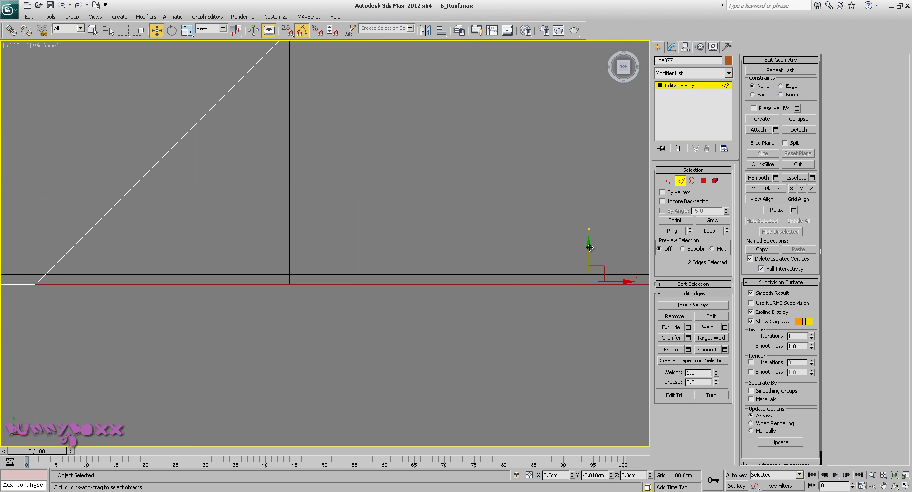
Snap the middle vertex of the extruded front edges along Y into line with the outer eave corner vertex, using vertex snap
middle_drag(250, 258, 478, 251)
scroll(190, 266, up, 2)
click(669, 180)
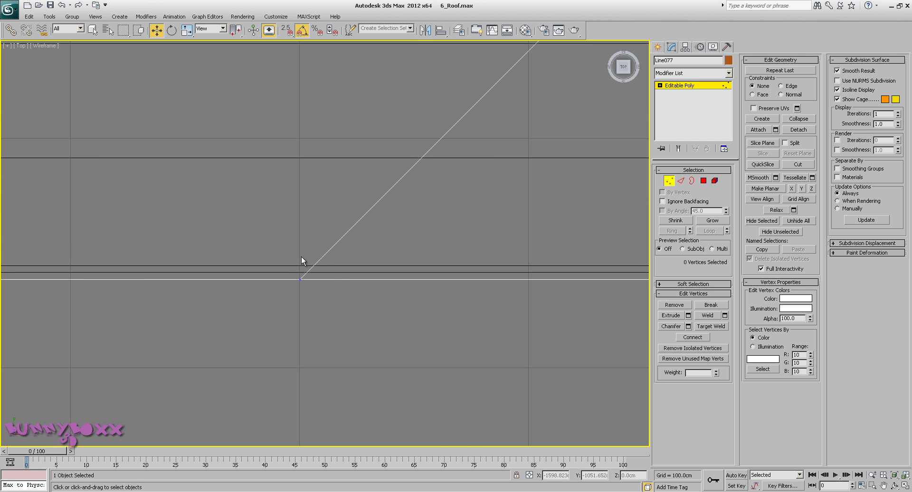
click(712, 317)
middle_drag(456, 269, 158, 252)
scroll(157, 248, down, 6)
middle_drag(428, 244, 394, 237)
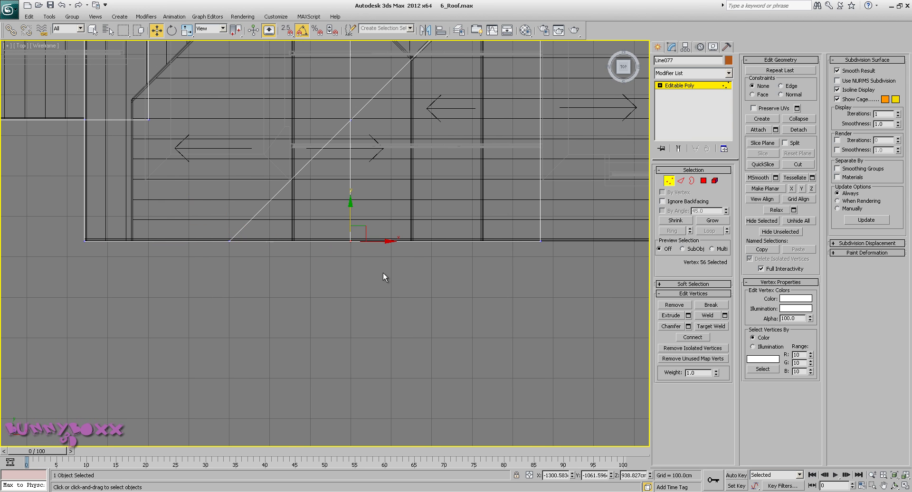
scroll(412, 292, up, 3)
middle_drag(376, 271, 424, 295)
key(s)
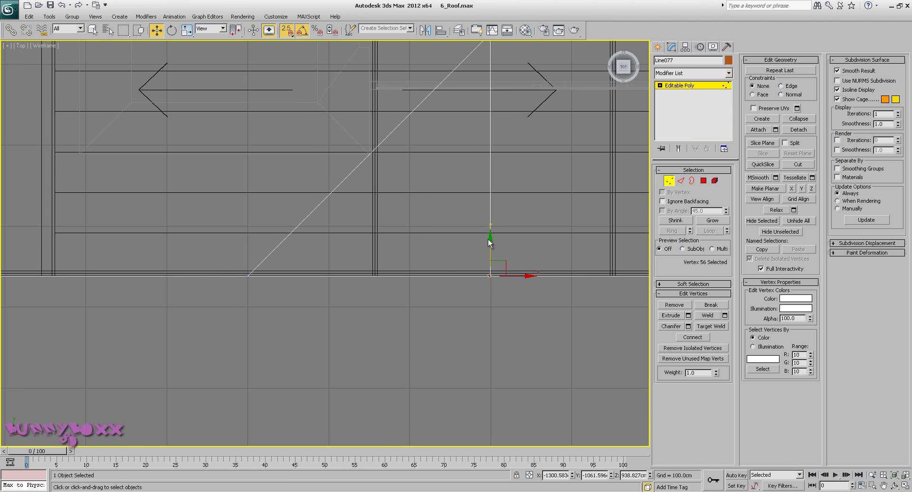
drag(488, 238, 248, 277)
Snap the inner end vertex of the extruded front edges along Y into line with the middle vertex and clear the selection
scroll(489, 286, down, 3)
middle_drag(489, 287, 303, 264)
click(493, 257)
scroll(484, 257, up, 2)
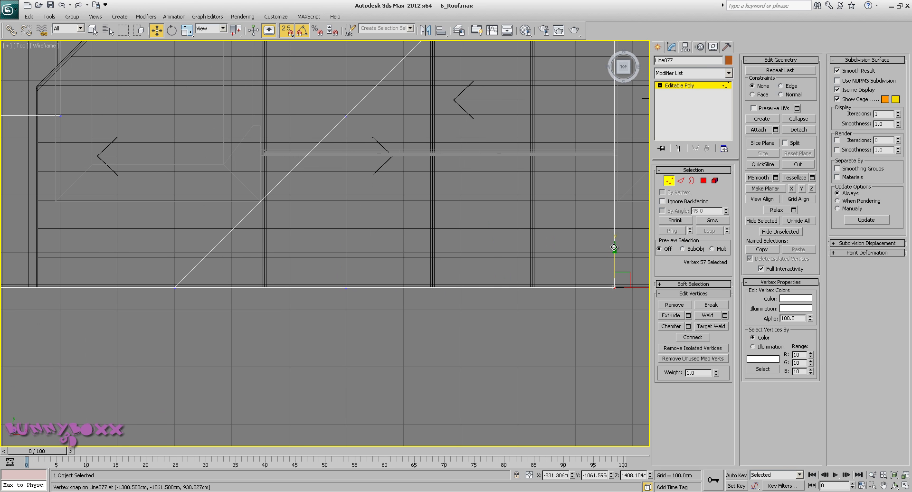
drag(614, 247, 344, 287)
middle_drag(403, 295, 368, 342)
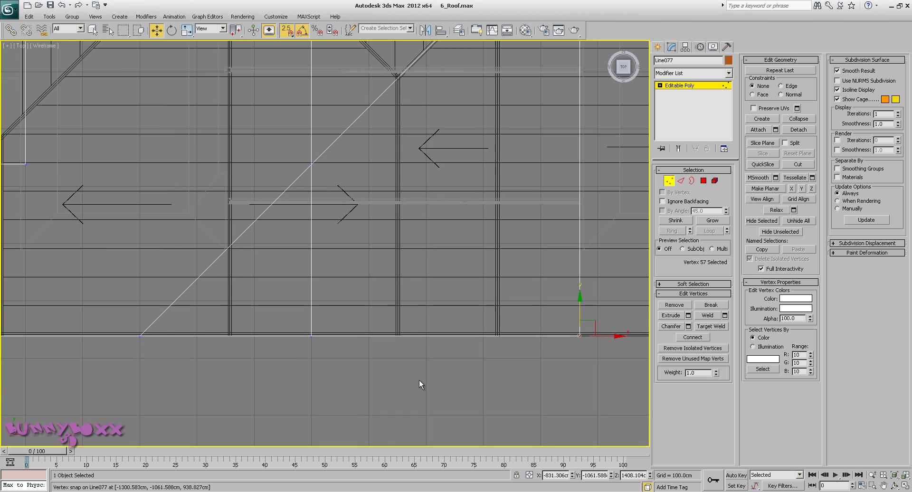
click(419, 380)
Leave vertex level with snapping off, examine the extended gable slope in a shaded perspective view, and deselect the roof
key(p)
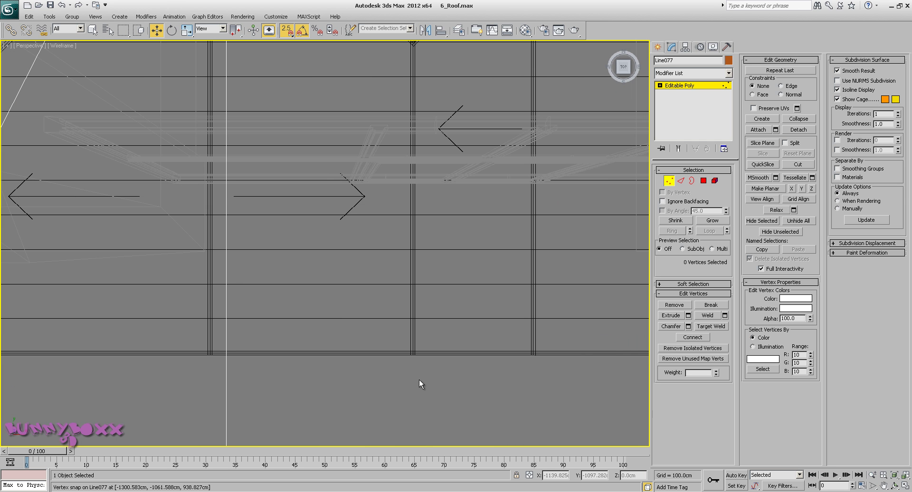
key(F3)
key(s)
mouse_move(342, 294)
alt+middle_down()
mouse_move(355, 248)
mouse_move(309, 234)
mouse_move(323, 225)
alt+middle_up()
scroll(356, 254, down, 5)
click(673, 181)
alt+middle_drag(464, 203, 476, 184)
click(476, 147)
click(301, 189)
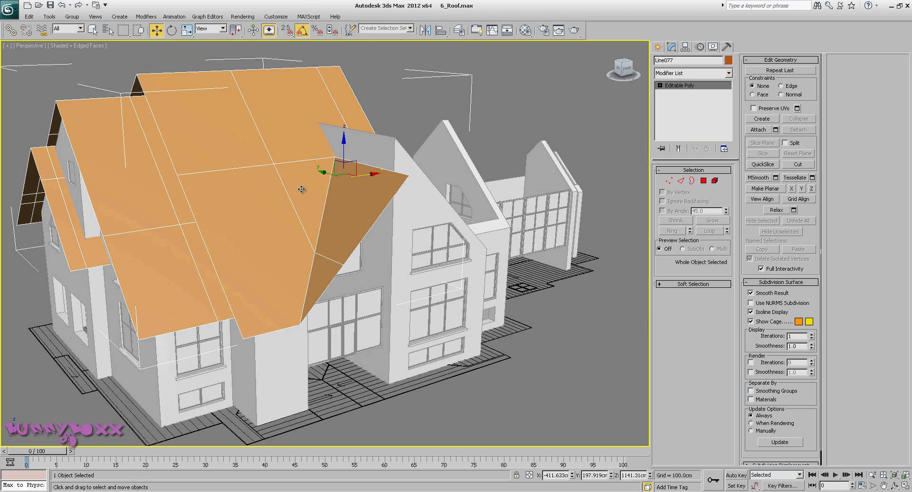
key(q)
click(569, 350)
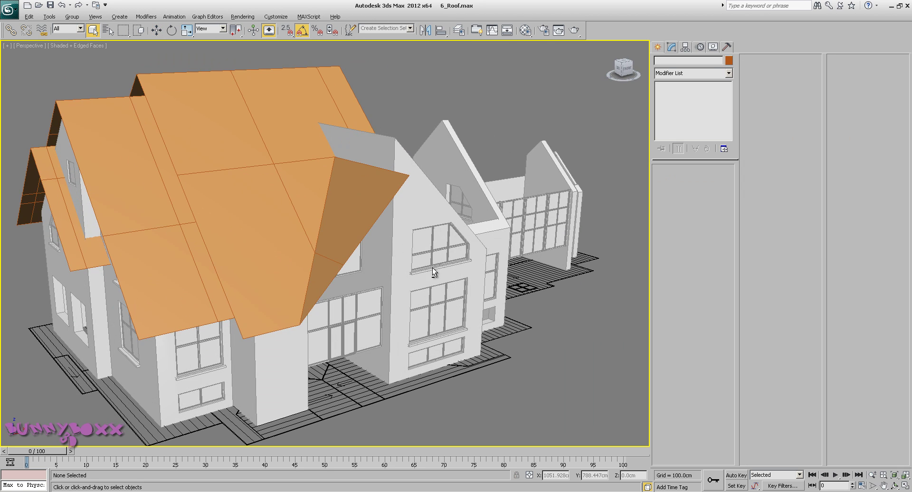
Compare the roof's gable slope with the trim lines of the front elevation drawing in shaded and wireframe display
alt+middle_drag(434, 264, 406, 210)
scroll(408, 261, up, 2)
key(v)
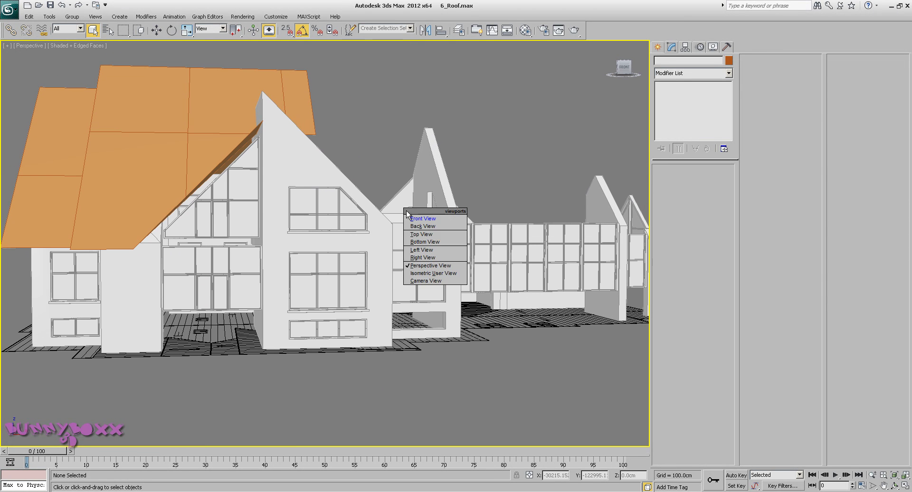
click(421, 218)
scroll(380, 266, down, 8)
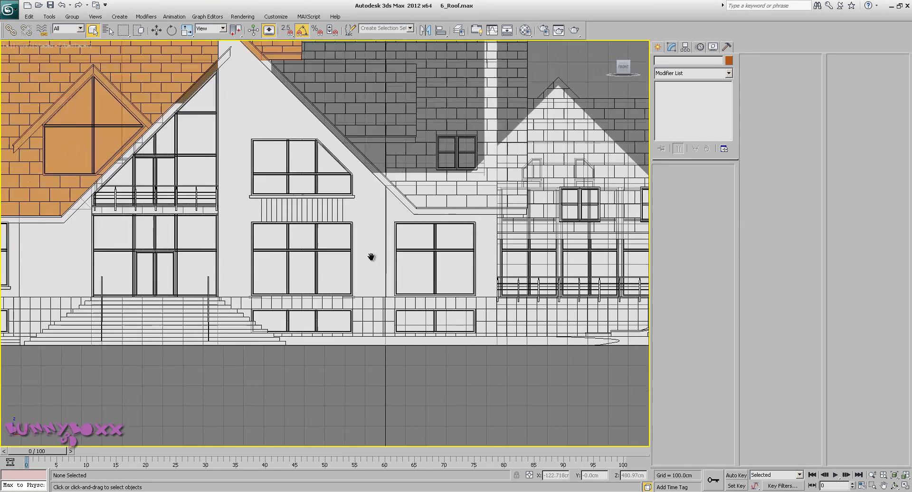
scroll(431, 252, up, 10)
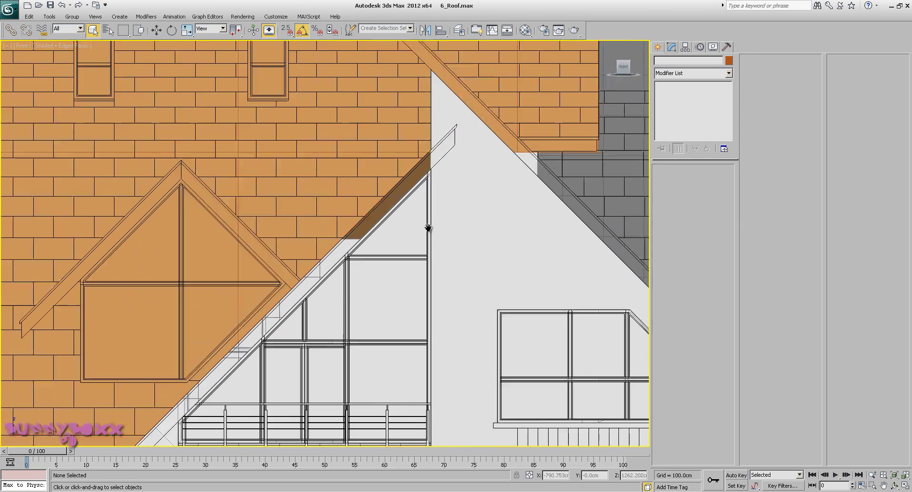
scroll(469, 228, up, 2)
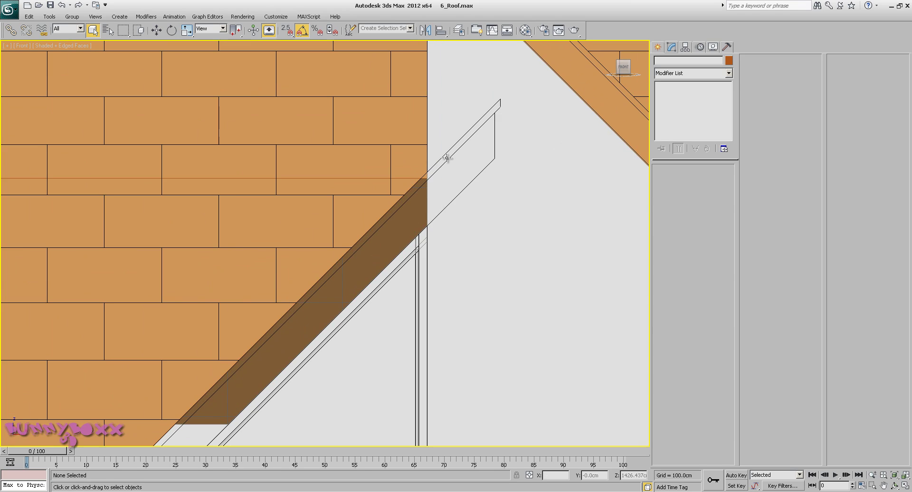
key(F3)
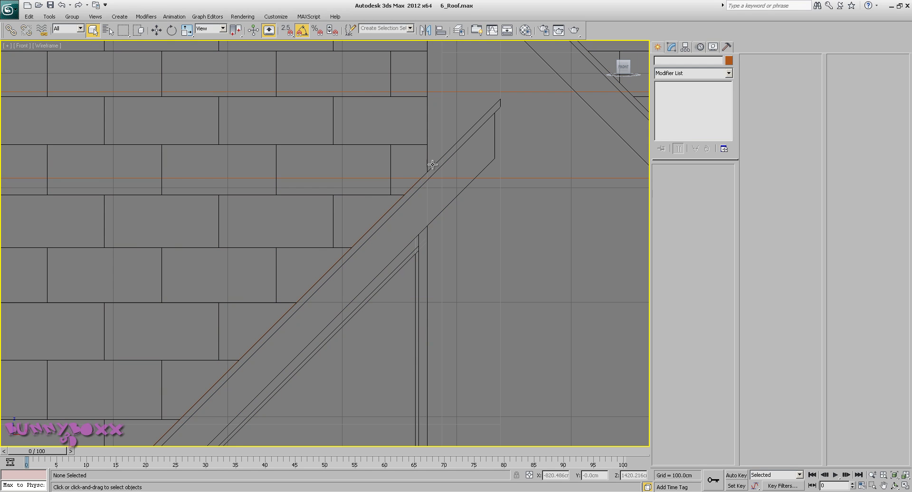
click(416, 185)
middle_drag(451, 154, 425, 197)
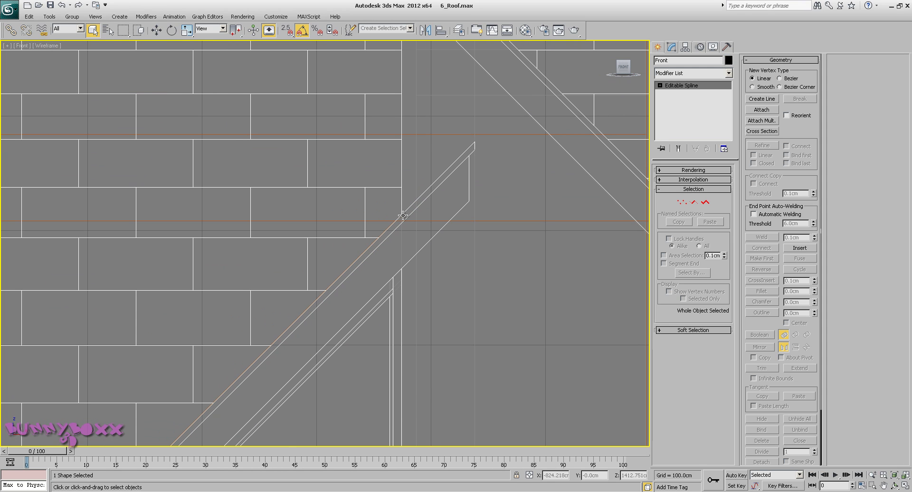
Reselect the roof in a shaded perspective view and select the short top edge of the front gable slope at edge level
scroll(424, 205, down, 3)
key(p)
scroll(391, 227, down, 6)
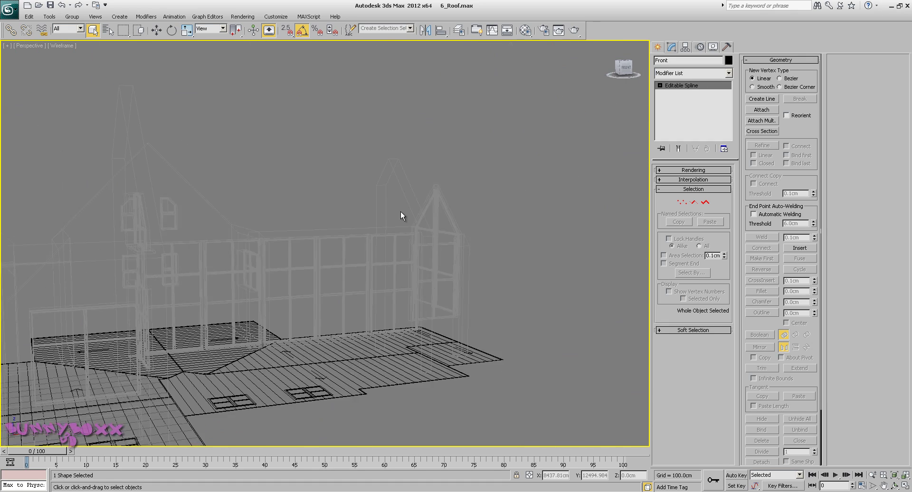
mouse_move(401, 214)
alt+middle_down()
mouse_move(449, 225)
mouse_move(399, 226)
alt+middle_up()
key(z)
mouse_move(279, 204)
middle_down()
mouse_move(472, 248)
mouse_move(523, 235)
mouse_move(443, 243)
middle_up()
scroll(484, 248, up, 4)
key(F3)
scroll(432, 248, up, 3)
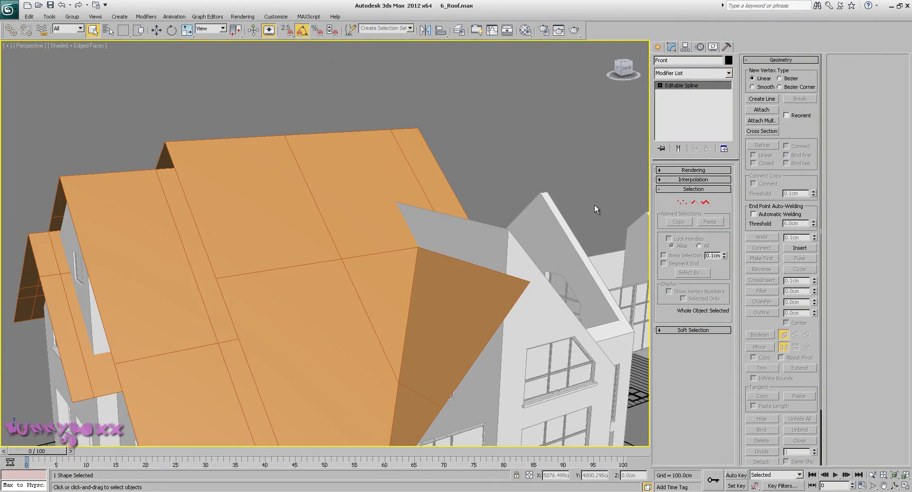
click(469, 267)
click(681, 181)
click(465, 262)
alt+middle_drag(523, 273, 480, 255)
Extrude the selected top edge about 69 cm in X and Z up to the trim tip in a wireframe front view
key(v)
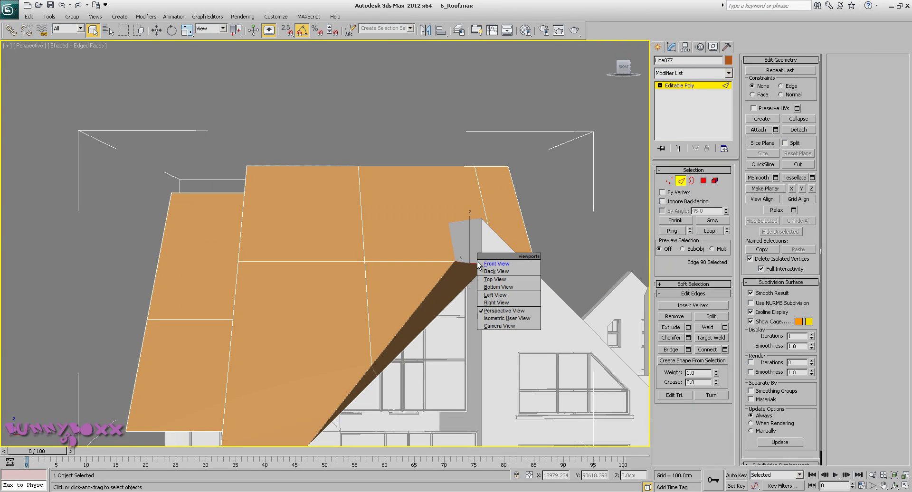
click(489, 265)
key(z)
mouse_move(395, 172)
middle_down()
mouse_move(412, 257)
mouse_move(440, 229)
mouse_move(450, 230)
mouse_move(450, 246)
mouse_move(456, 226)
middle_up()
key(F3)
key(w)
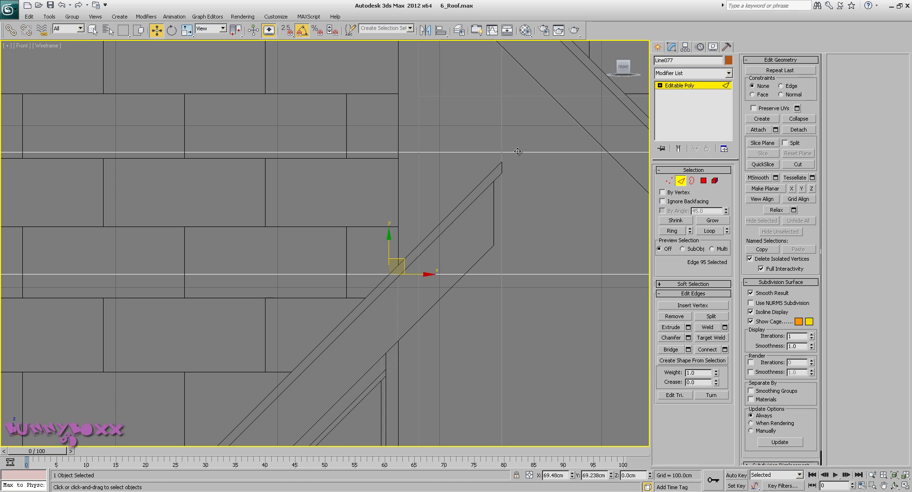
drag(517, 151, 517, 151)
scroll(457, 278, up, 4)
middle_drag(546, 194, 241, 252)
scroll(241, 249, up, 1)
scroll(283, 246, up, 3)
middle_drag(370, 259, 509, 287)
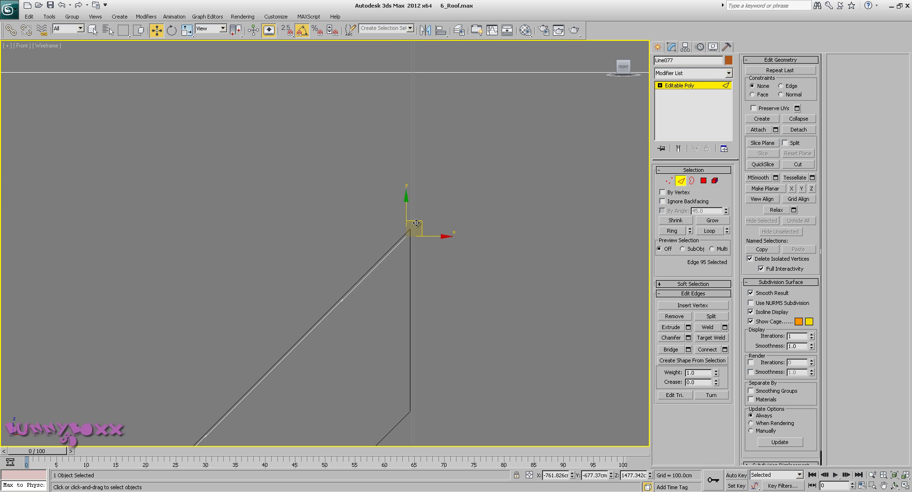
drag(416, 223, 422, 215)
Snap the two vertices of the extruded edge onto the upper tip of the elevation's gable trim and leave vertex level
click(665, 181)
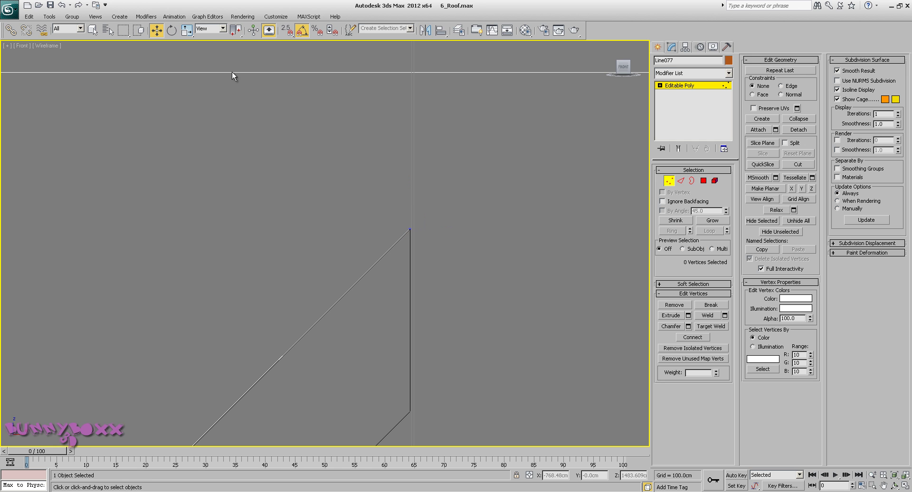
drag(387, 223, 423, 240)
drag(408, 187, 412, 229)
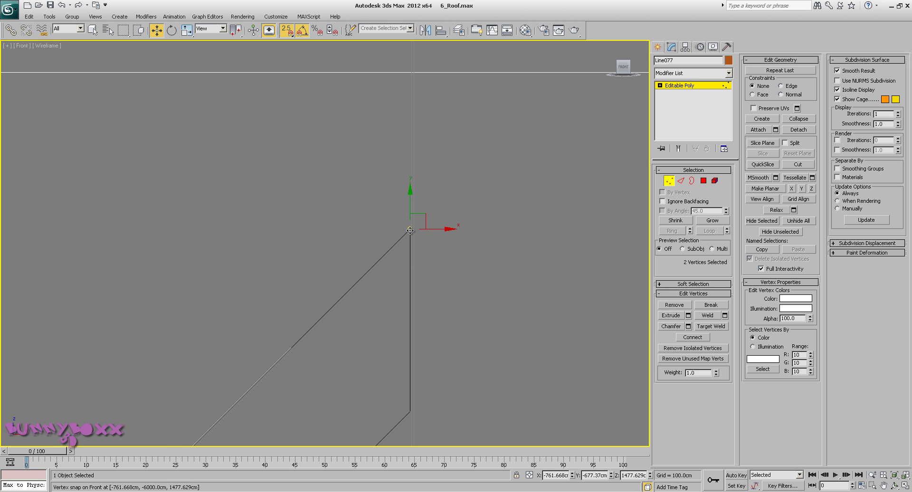
scroll(381, 252, up, 8)
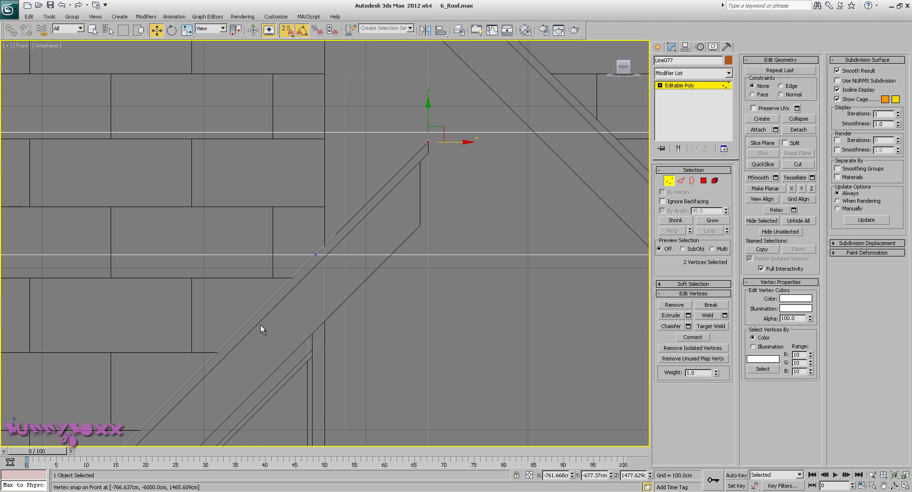
scroll(251, 330, down, 2)
middle_drag(212, 355, 500, 271)
scroll(500, 272, down, 3)
click(673, 180)
key(s)
Deselect the roof and examine the extended front gable slope from several sides in a shaded perspective view
scroll(386, 233, down, 4)
key(p)
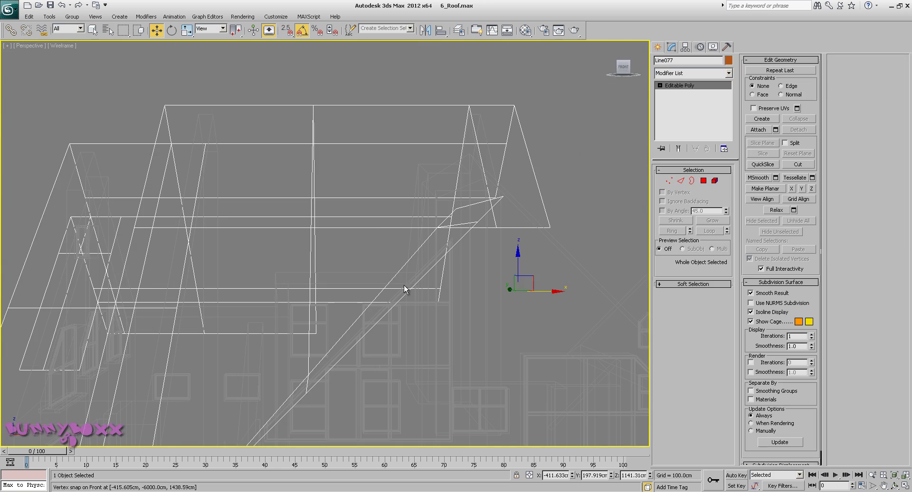
mouse_move(394, 281)
alt+middle_down()
mouse_move(390, 256)
mouse_move(420, 250)
mouse_move(465, 283)
mouse_move(400, 257)
alt+middle_up()
key(F3)
mouse_move(468, 255)
alt+middle_down()
mouse_move(418, 250)
mouse_move(412, 259)
mouse_move(430, 266)
mouse_move(420, 245)
mouse_move(379, 254)
mouse_move(414, 252)
mouse_move(410, 245)
mouse_move(468, 266)
alt+middle_up()
scroll(411, 228, down, 5)
click(512, 179)
scroll(457, 207, down, 1)
alt+middle_drag(457, 207, 462, 193)
scroll(463, 197, up, 3)
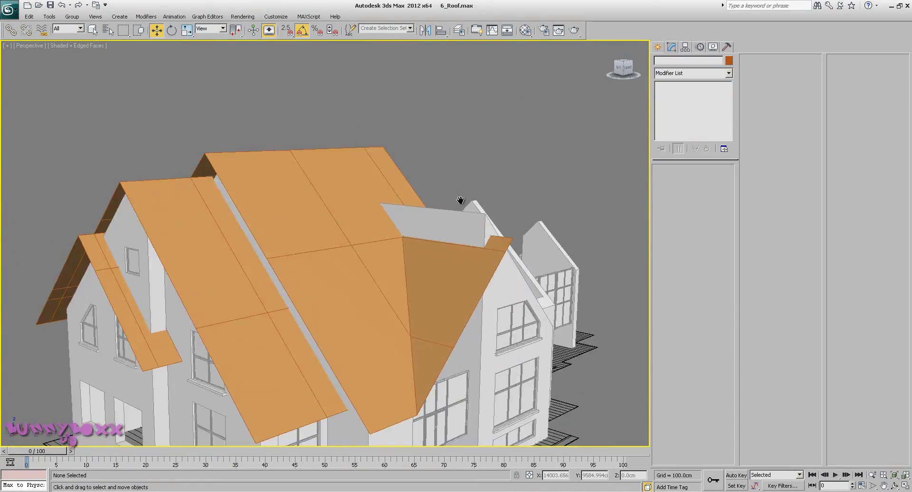
scroll(427, 238, up, 3)
alt+middle_drag(426, 238, 407, 230)
scroll(472, 232, up, 3)
Select the three polygons of the front gable slope, make them planar, and deselect the roof
click(489, 233)
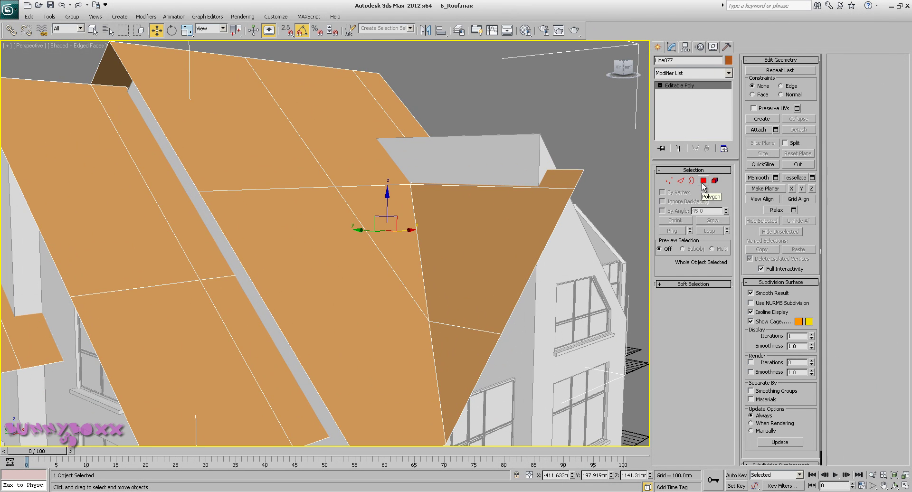
click(702, 181)
ctrl+click(483, 300)
ctrl+click(462, 351)
alt+middle_drag(462, 350, 558, 311)
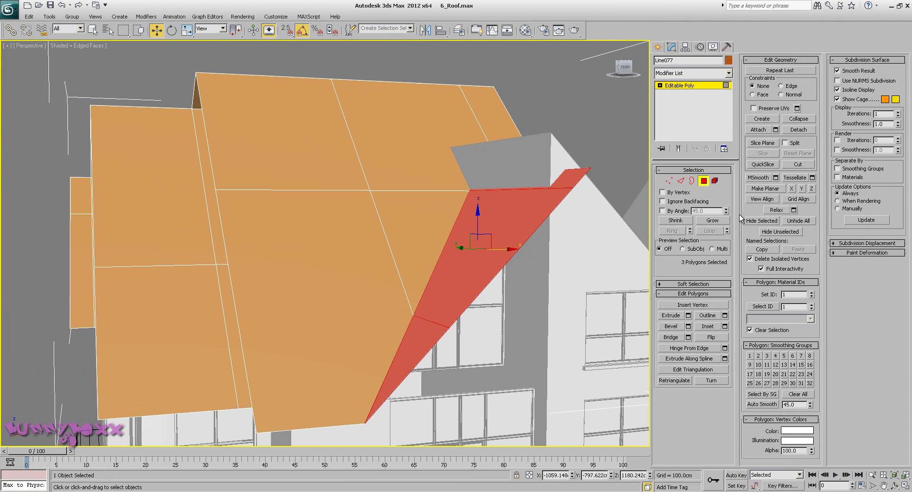
click(766, 189)
alt+middle_drag(577, 207, 446, 190)
scroll(446, 190, up, 3)
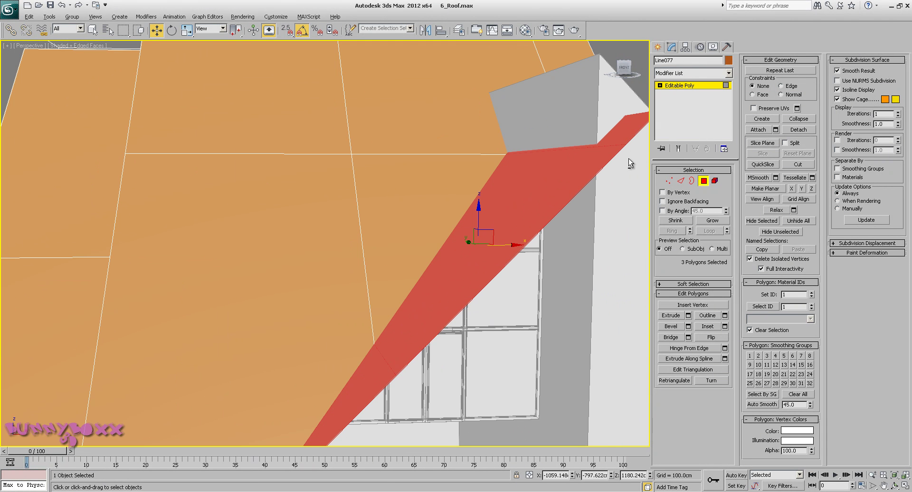
alt+middle_drag(626, 159, 533, 238)
scroll(533, 238, down, 4)
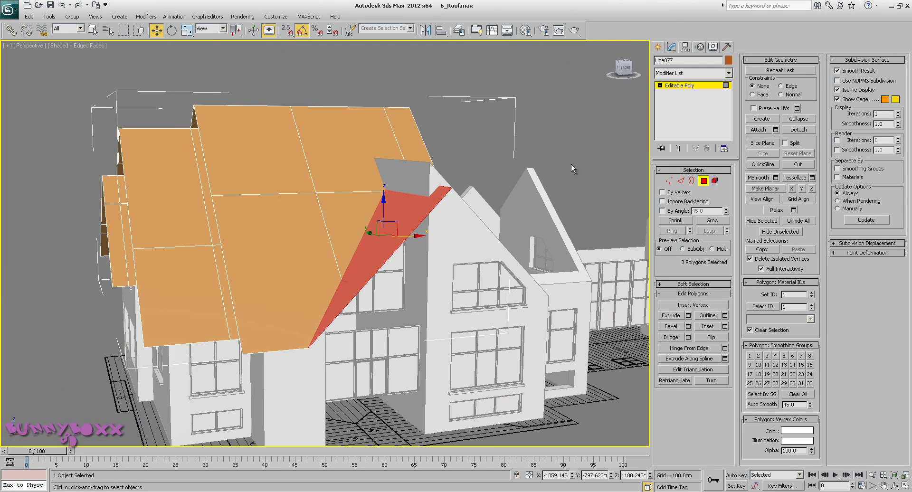
click(571, 164)
click(703, 181)
click(512, 182)
alt+middle_drag(512, 181, 486, 196)
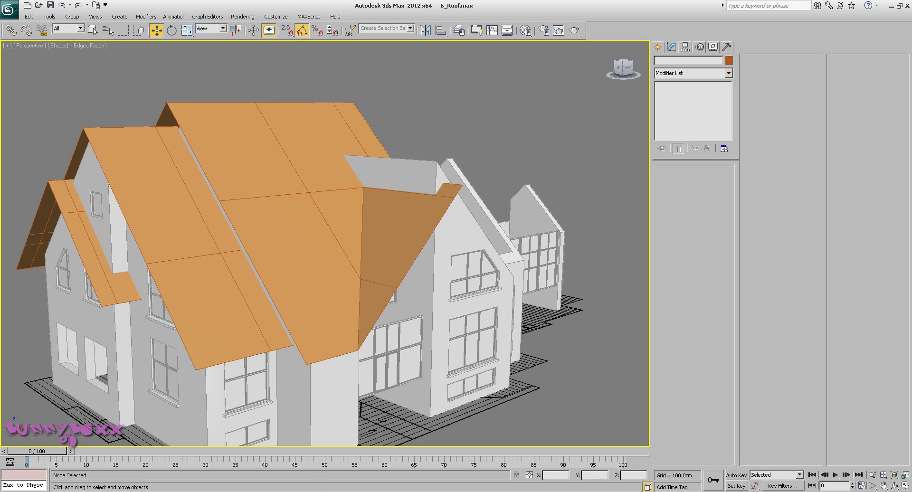
key(F9)
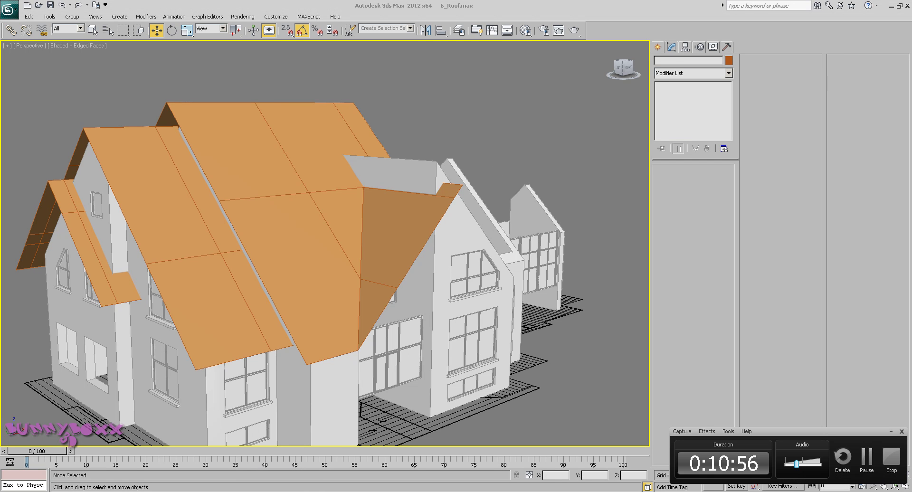
click(890, 432)
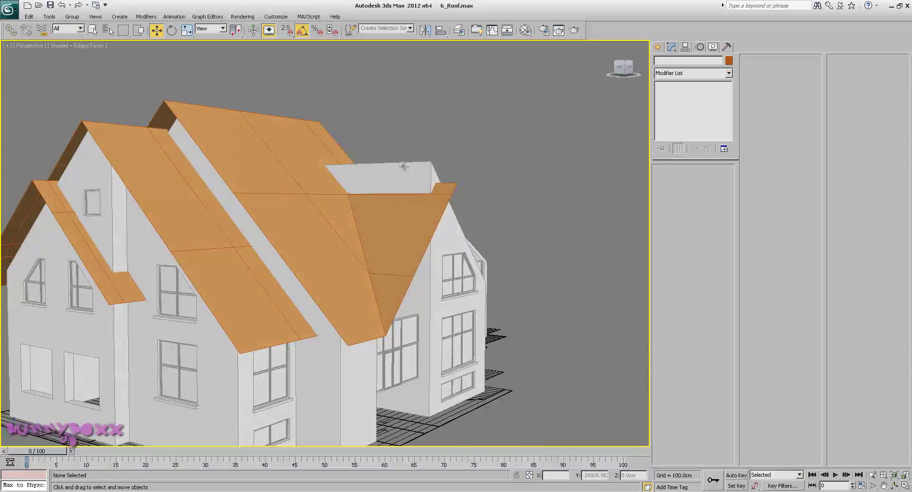